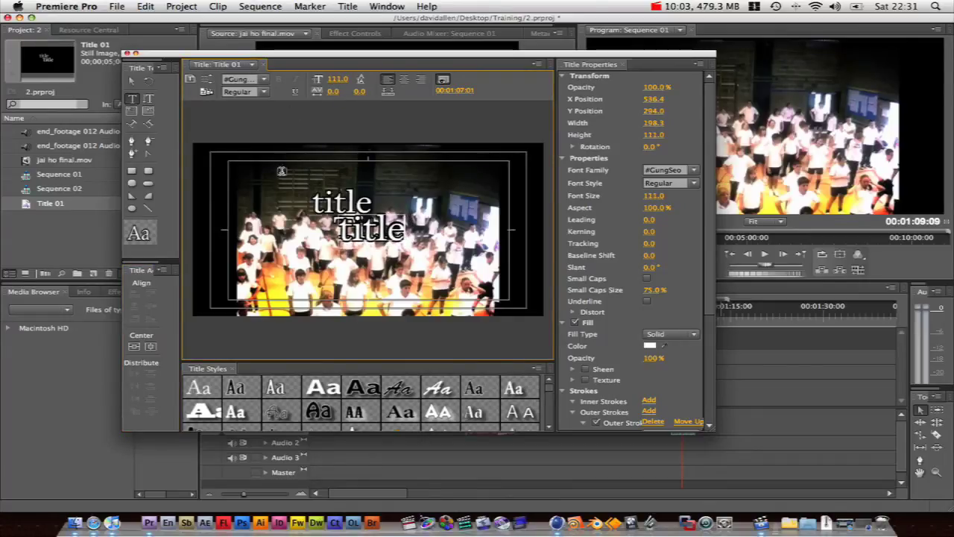
Draw a white rectangle over the Title 01 text and type a name inside it.
left_click(132, 171)
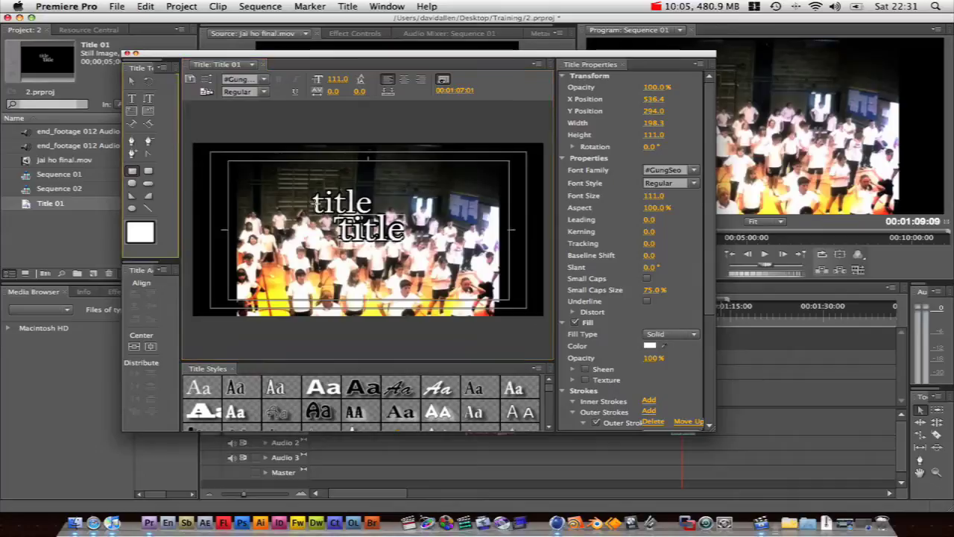
left_click_drag(274, 172, 443, 257)
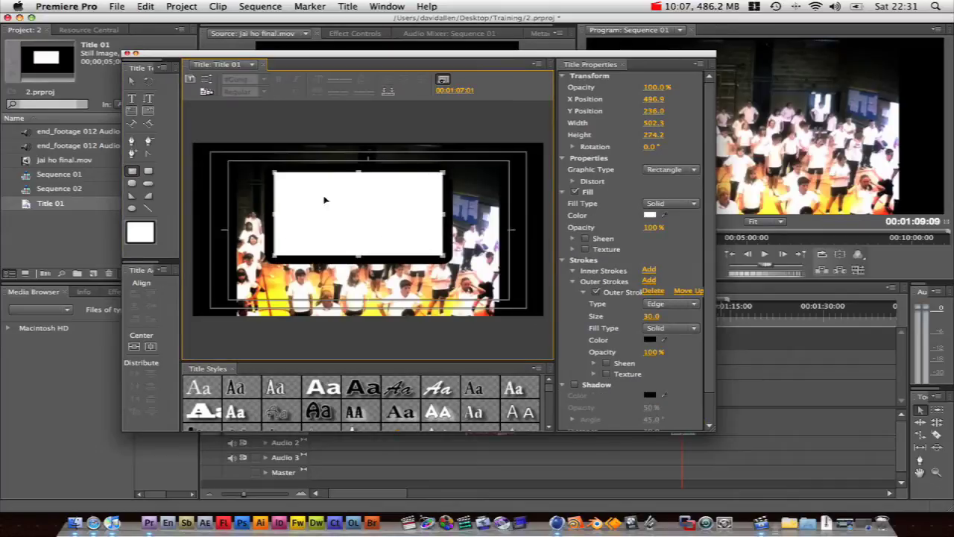
left_click(131, 97)
left_click(311, 199)
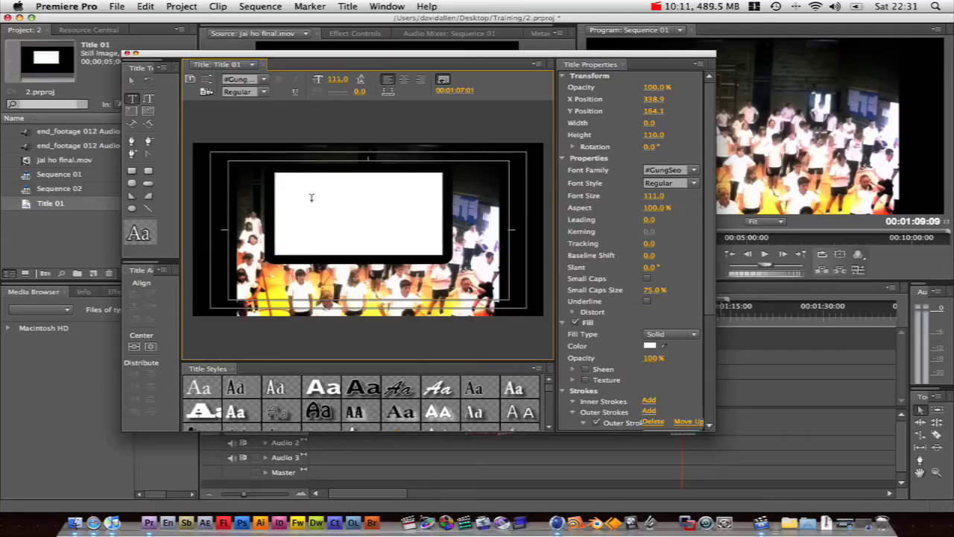
type("Jeff")
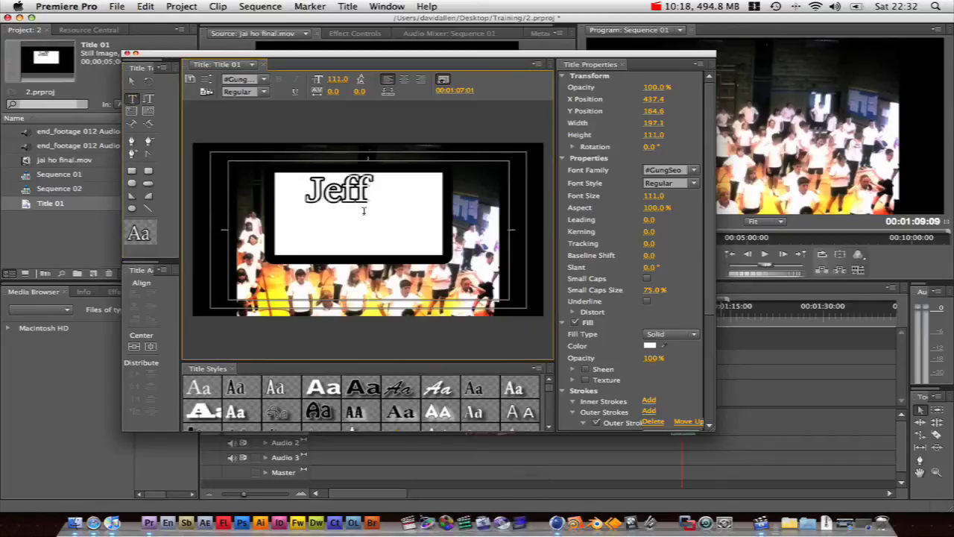
Add the name as vertical text near the lower left of the title.
left_click(148, 99)
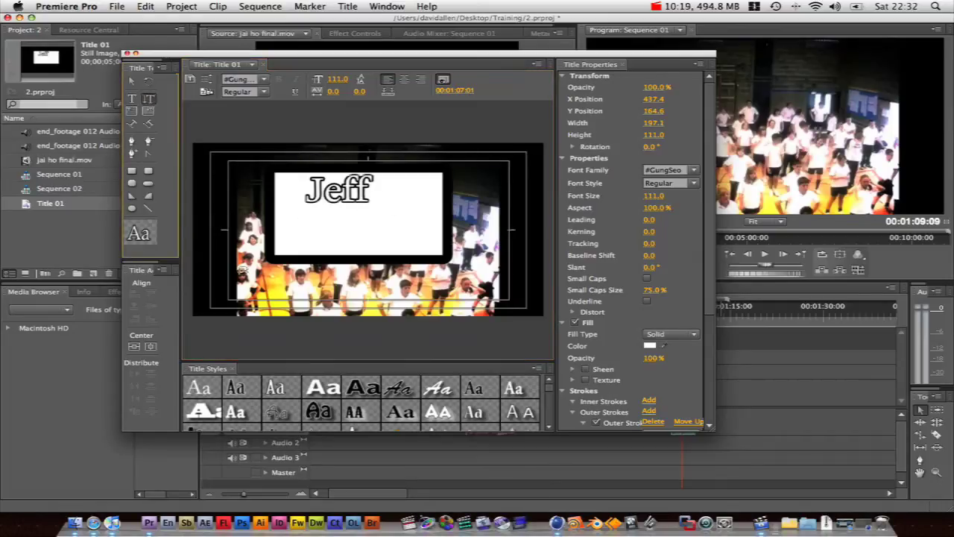
left_click(253, 269)
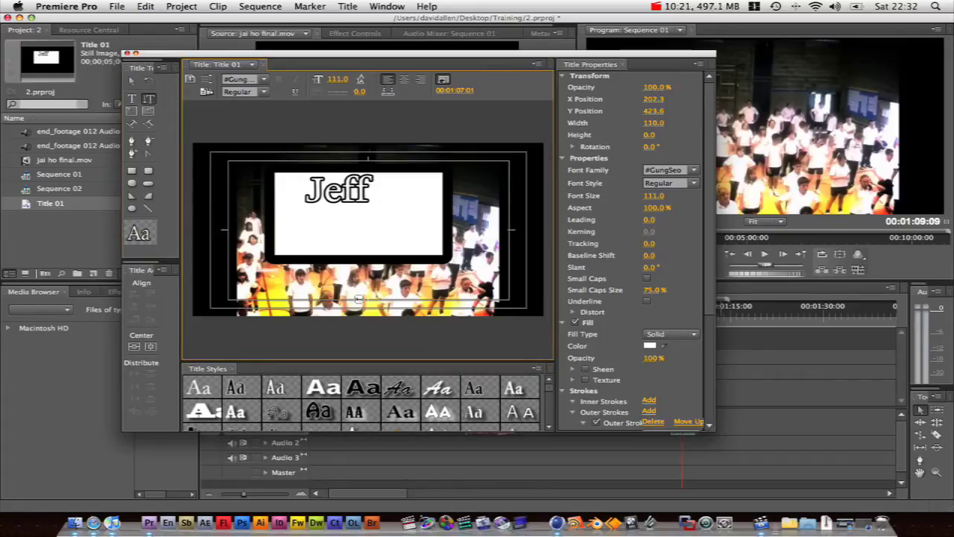
type("jeff")
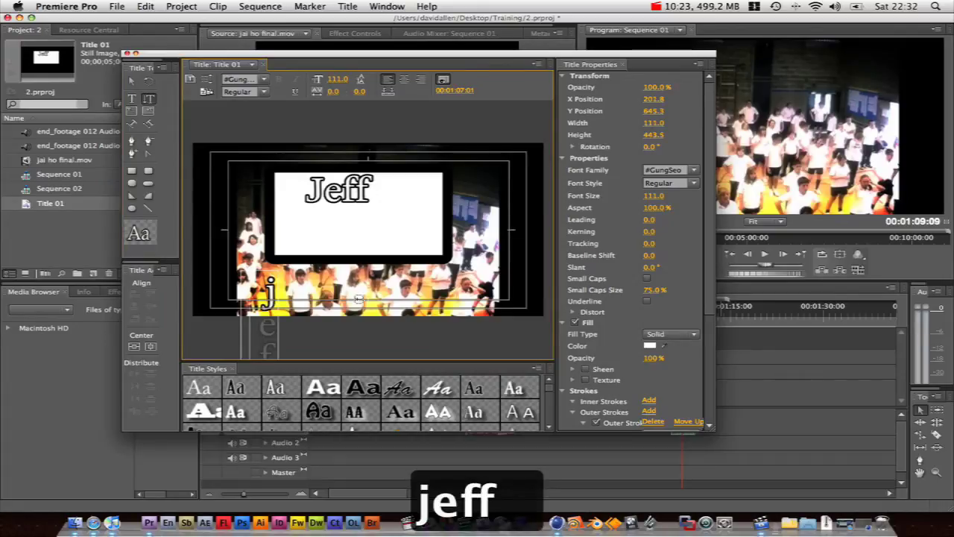
Type the name along a downward-curving path below the box.
left_click(132, 123)
left_click(368, 304)
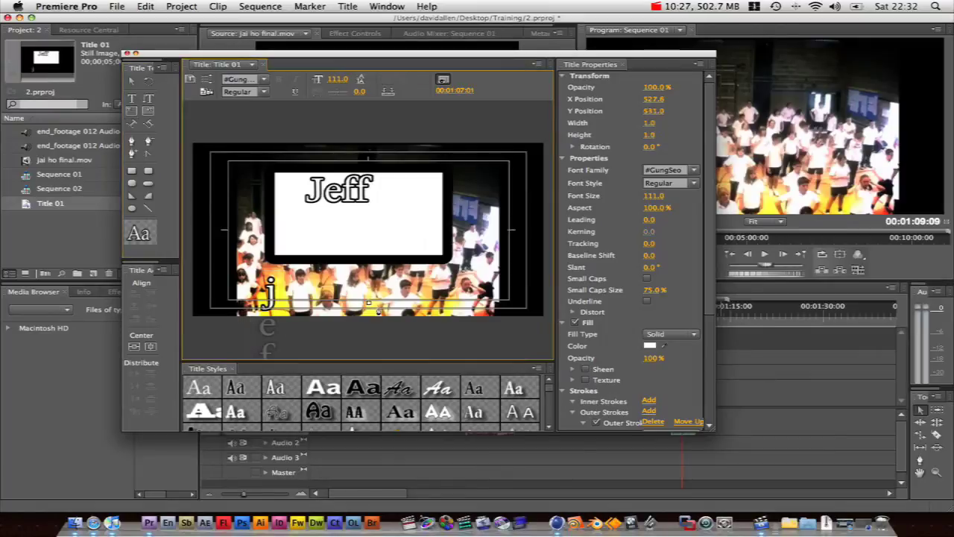
left_click_drag(433, 333, 498, 323)
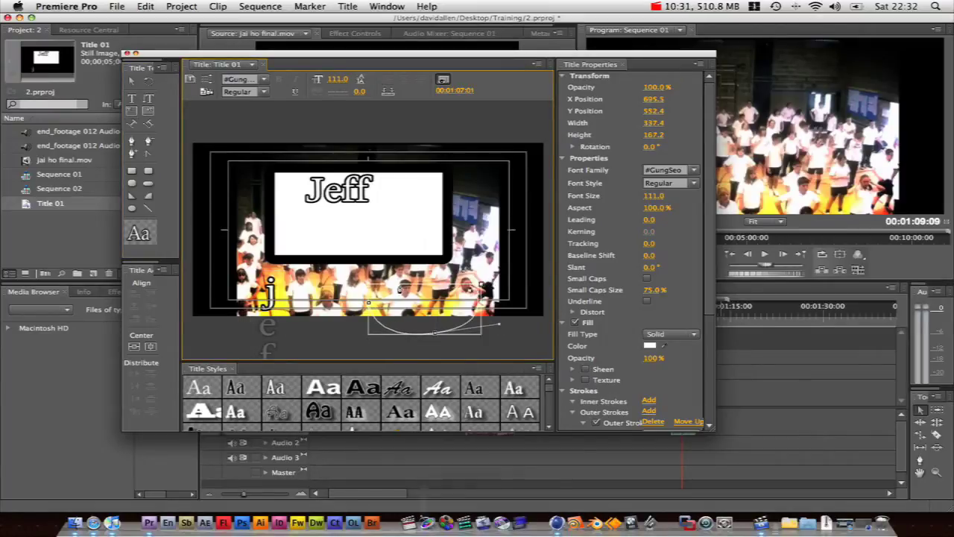
type("jeff")
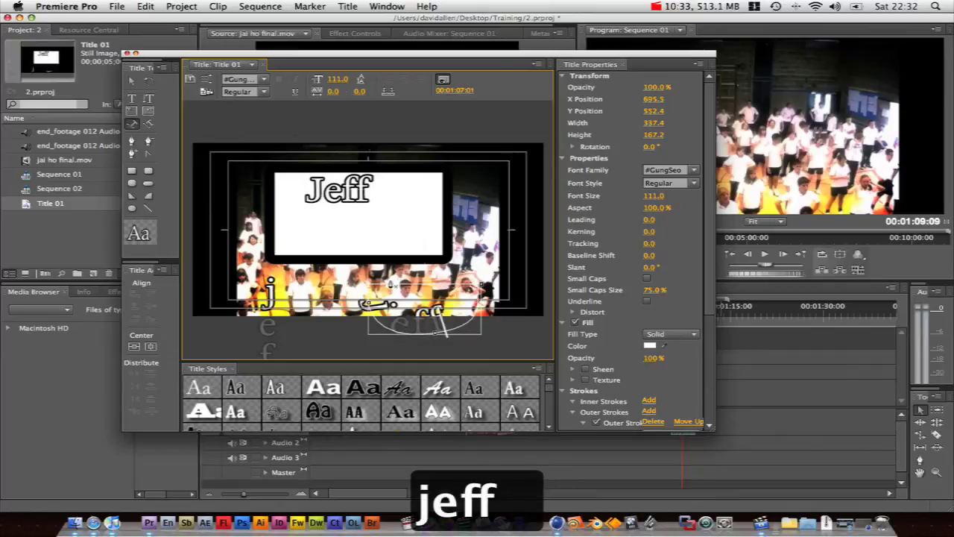
Draw a second curved path from right to left and type repeated letters along it.
left_click(148, 123)
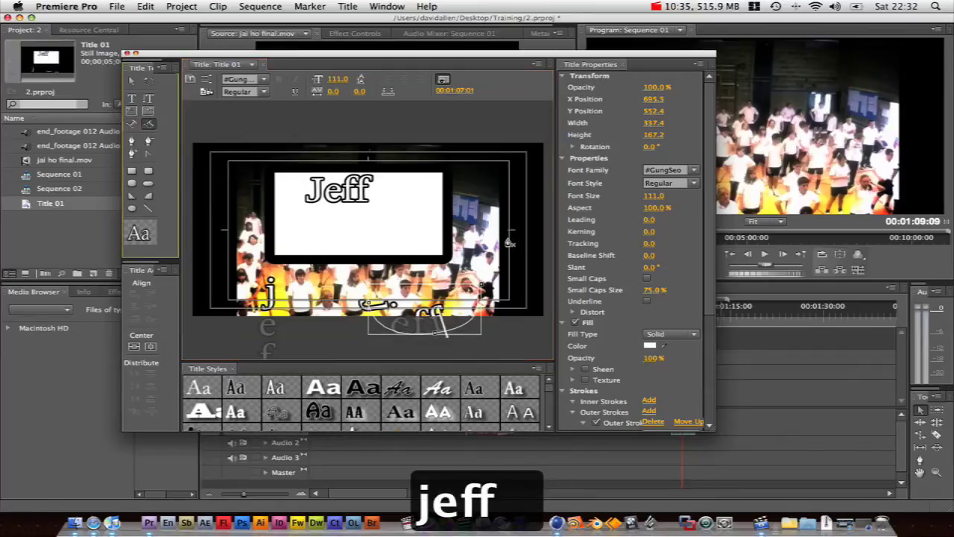
left_click_drag(504, 237, 466, 267)
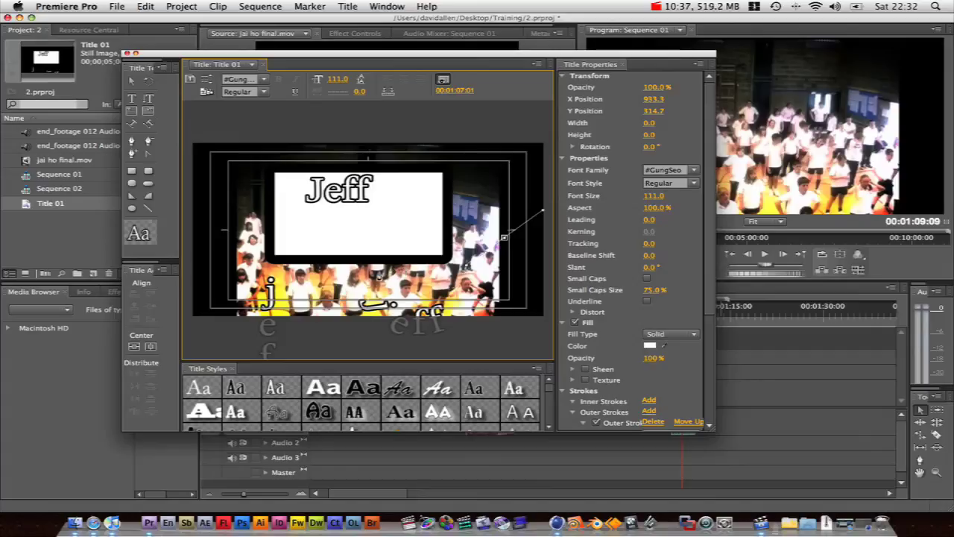
left_click_drag(253, 228, 254, 215)
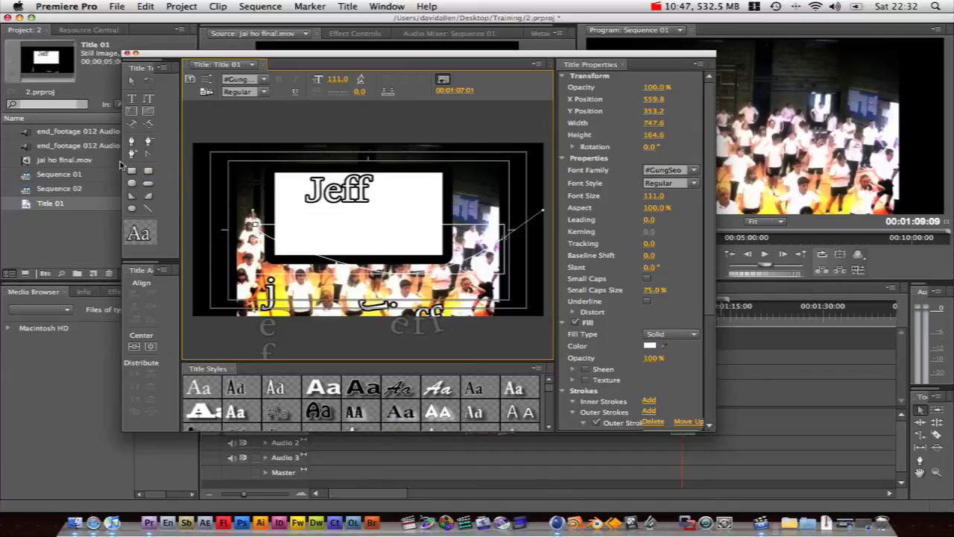
type("je")
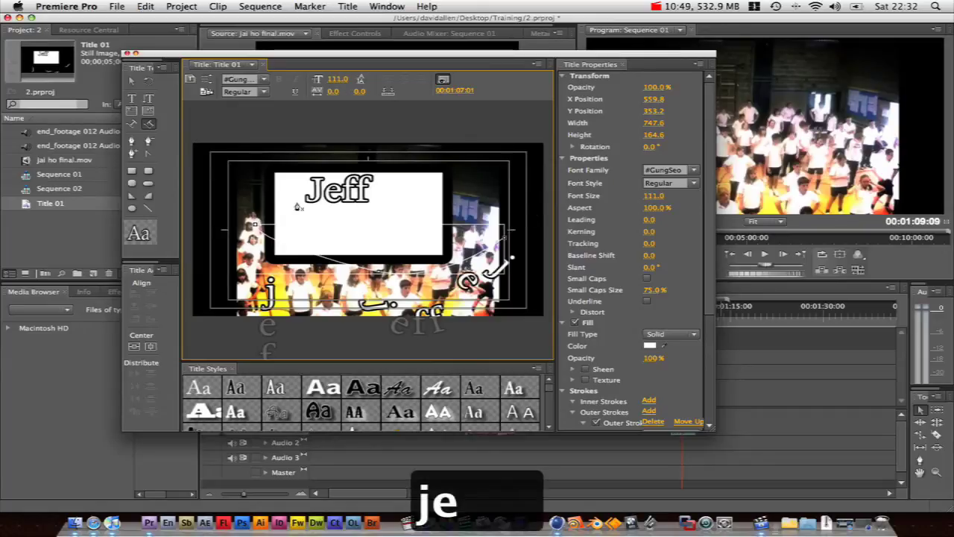
type("ffffff")
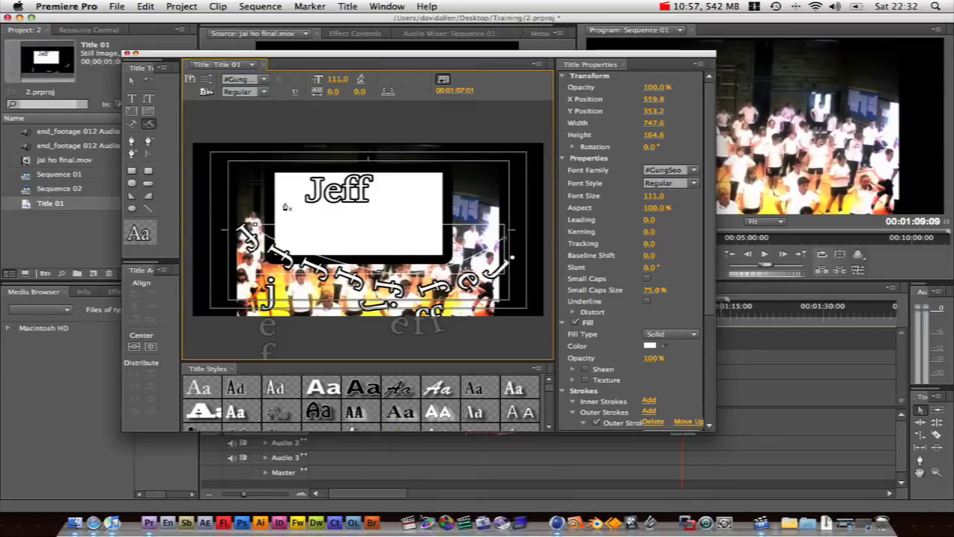
Create Title 02 from Title 01 and replace the boxed name with a different name.
left_click(192, 79)
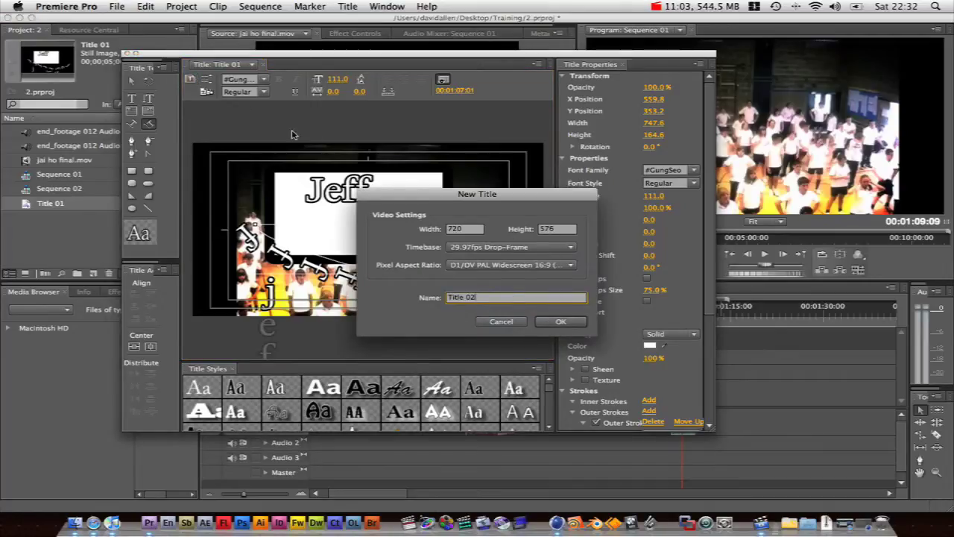
left_click(504, 323)
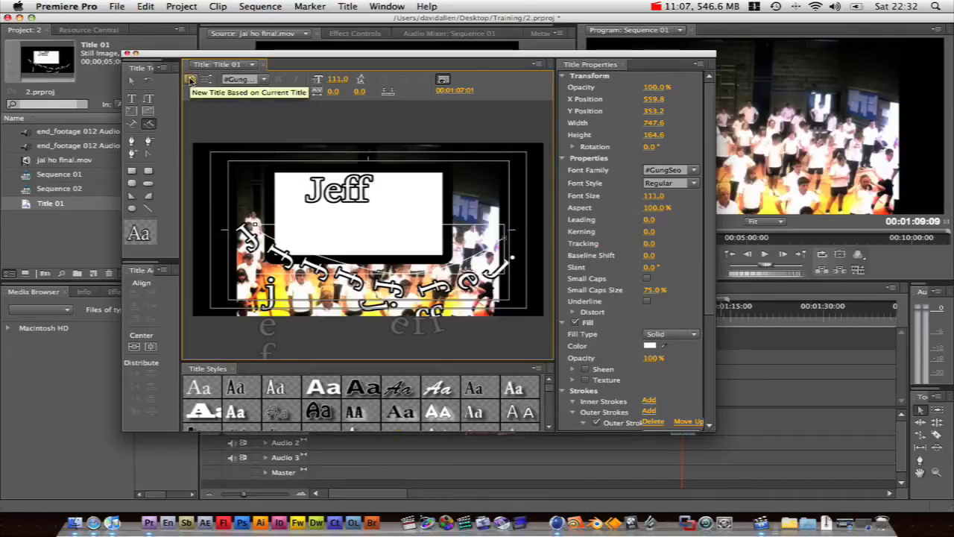
left_click(190, 79)
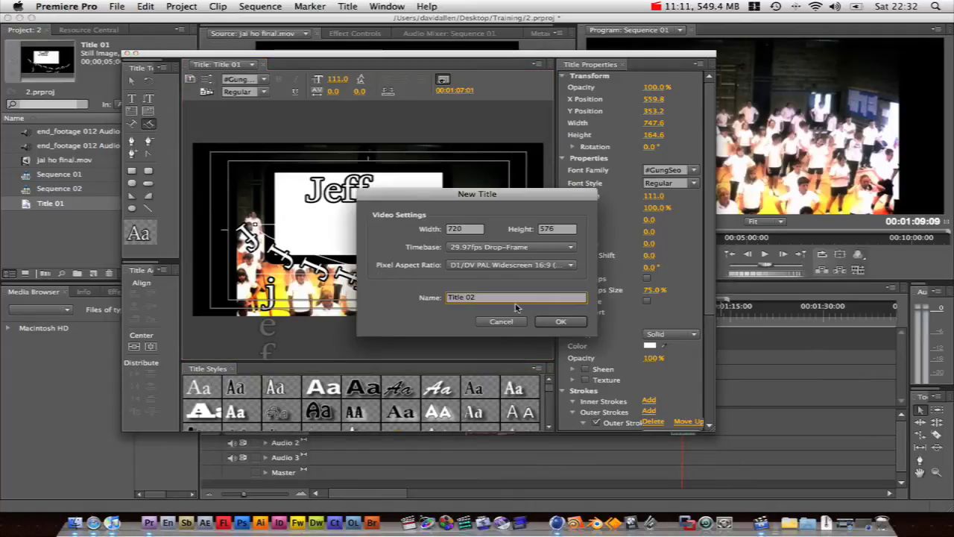
left_click(554, 319)
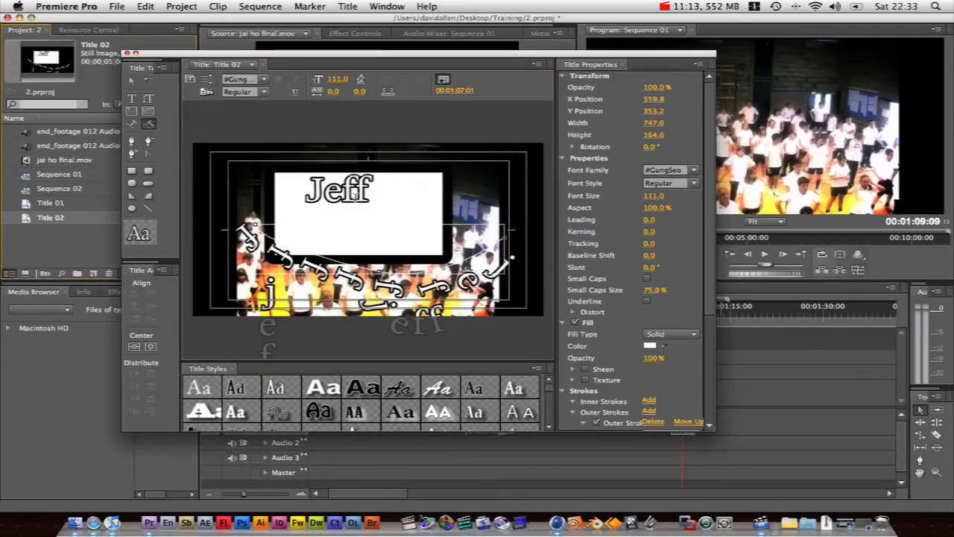
left_click(350, 189)
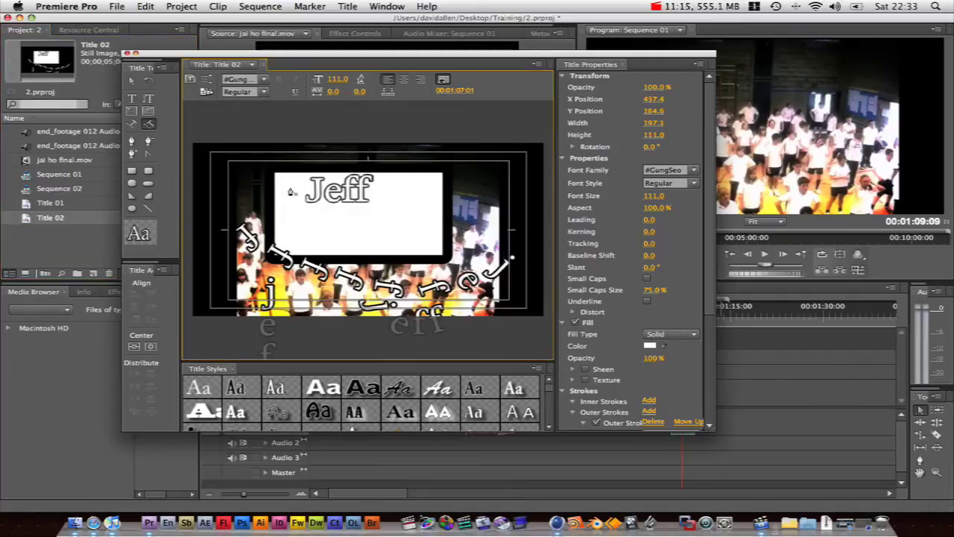
type("timmy")
key("Return")
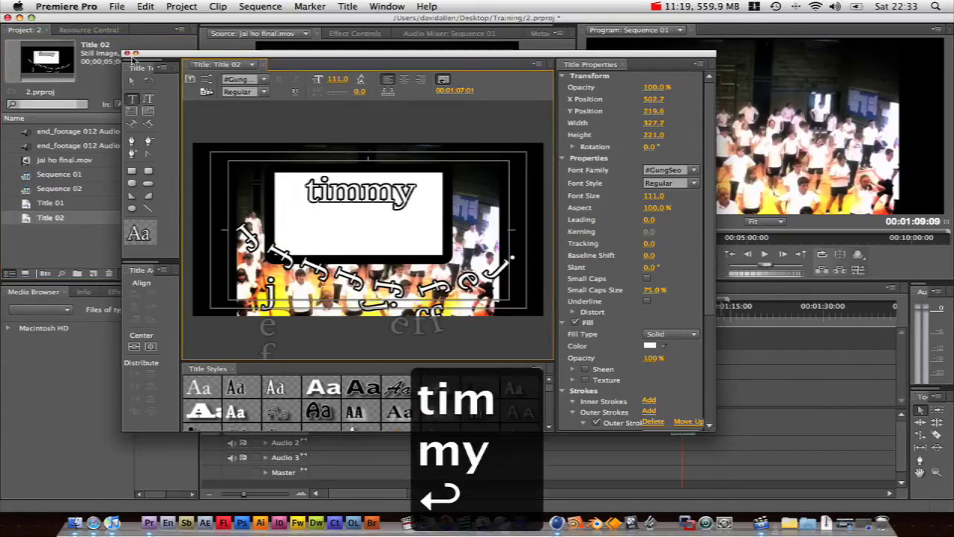
Place Title 01 on Video 2 at the playhead and preview it over the footage.
left_click(128, 55)
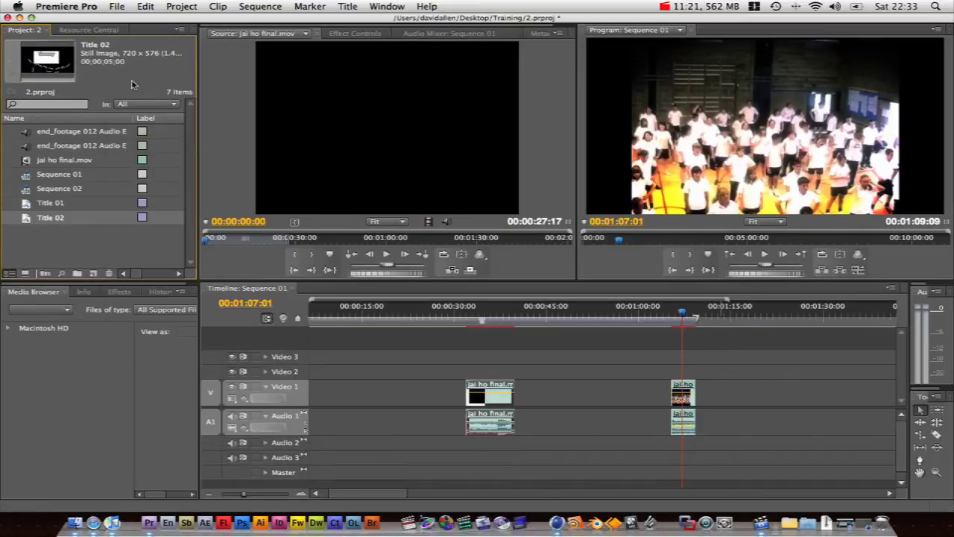
left_click(49, 216)
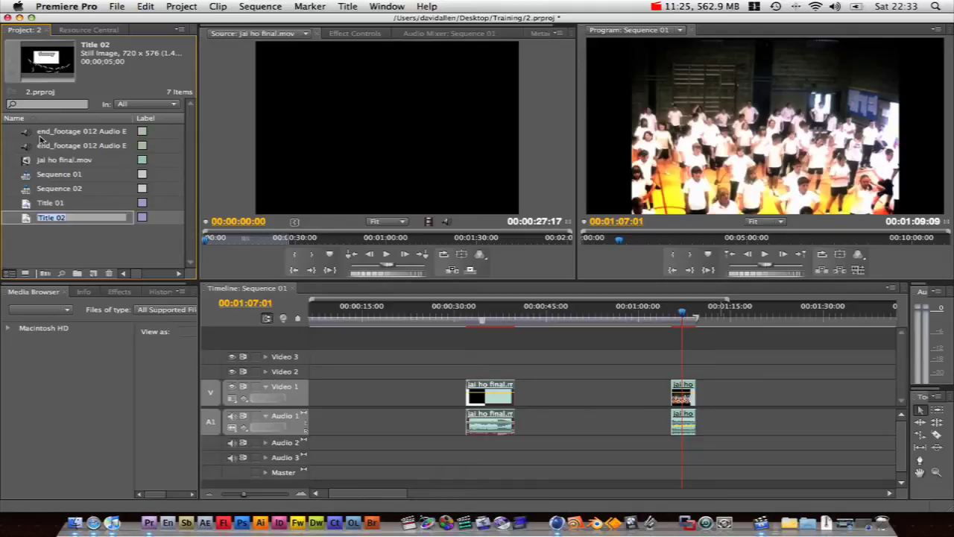
left_click_drag(25, 207, 691, 376)
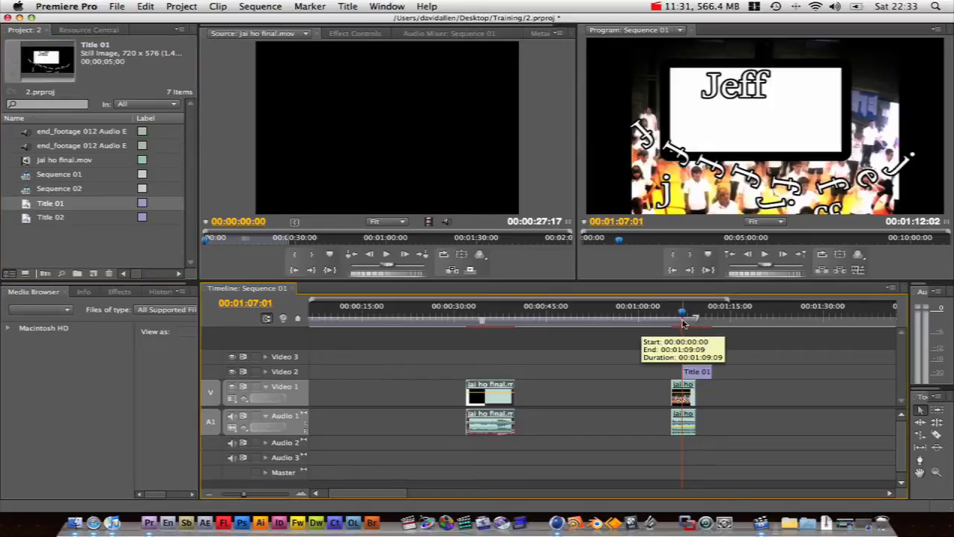
left_click(692, 318)
left_click_drag(692, 318, 686, 318)
Add Title 02 right after Title 01 on Video 2 and scrub across the change.
left_click_drag(50, 216, 712, 373)
left_click_drag(725, 314, 734, 316)
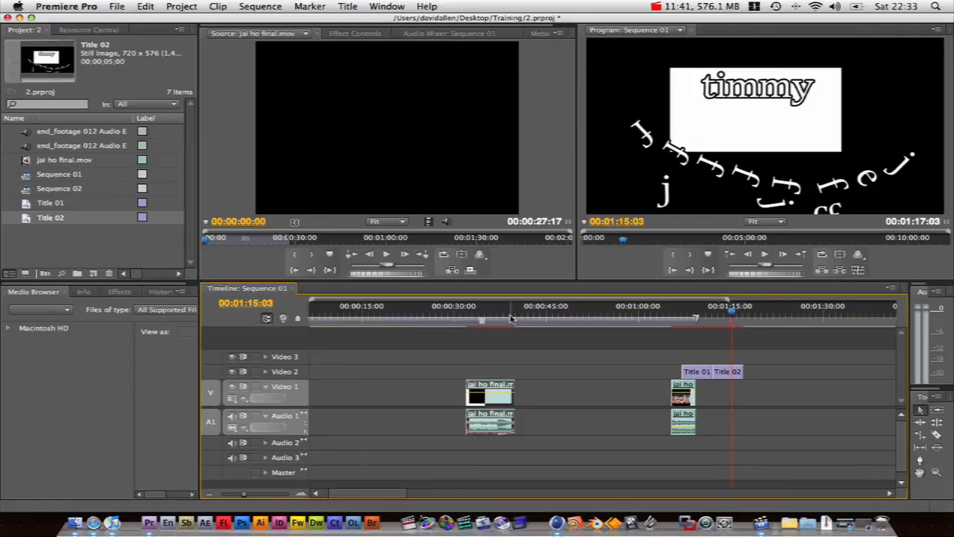
left_click_drag(744, 317, 724, 316)
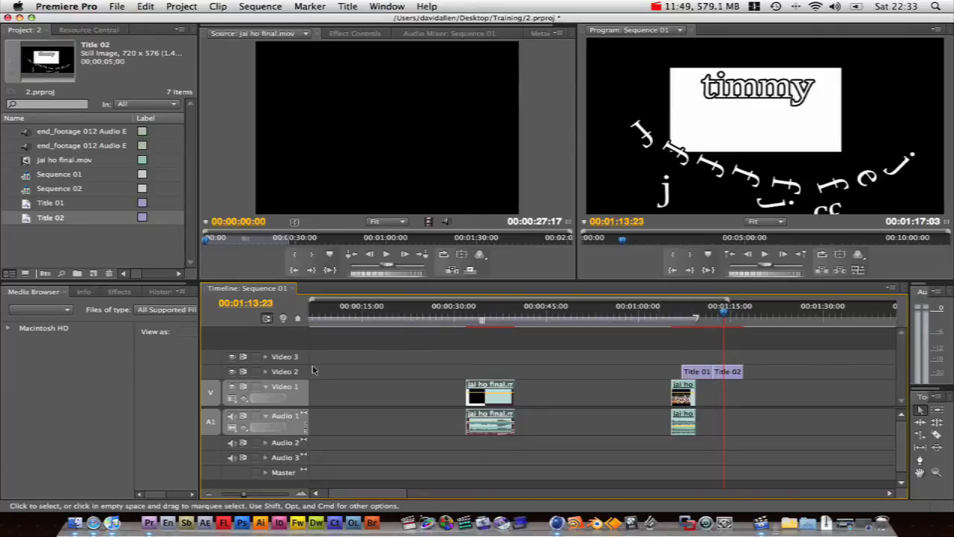
Toggle targeting on Video 2, Video 3, Audio 2 and Audio 3, leaving them untargeted.
left_click(279, 372)
left_click(281, 363)
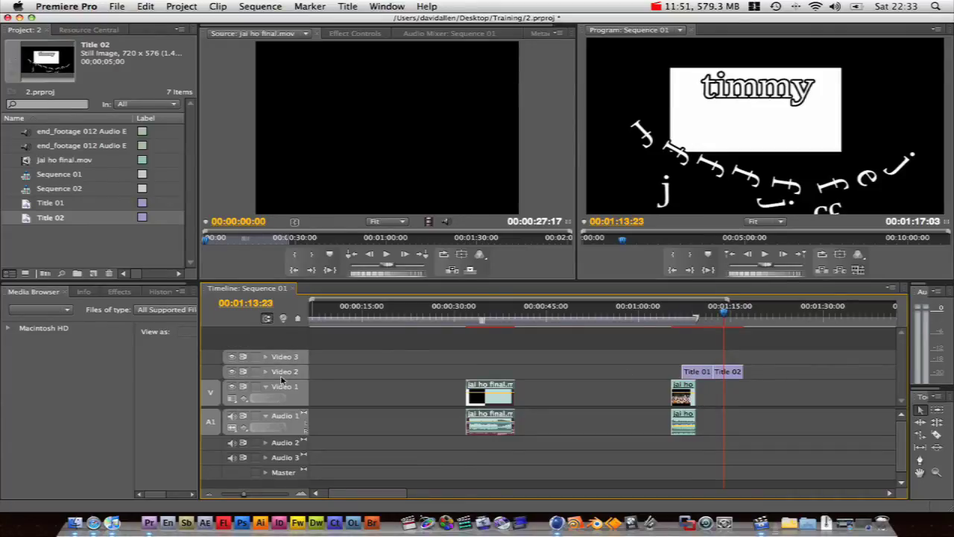
left_click(281, 377)
left_click(284, 363)
left_click(288, 446)
left_click(289, 459)
left_click(286, 445)
left_click(284, 459)
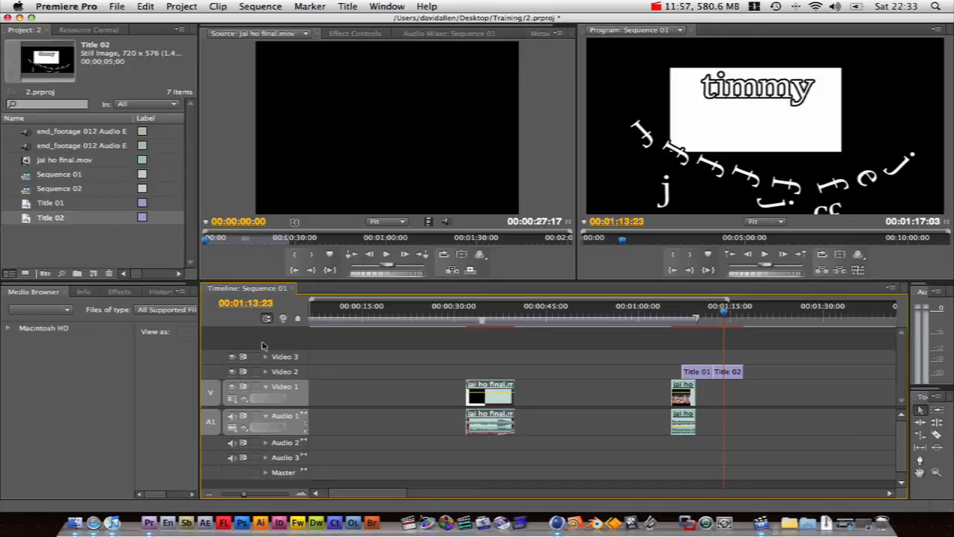
Add 2 video and 2 audio tracks, extending the sequence to Video 5 and Audio 5.
right_click(279, 473)
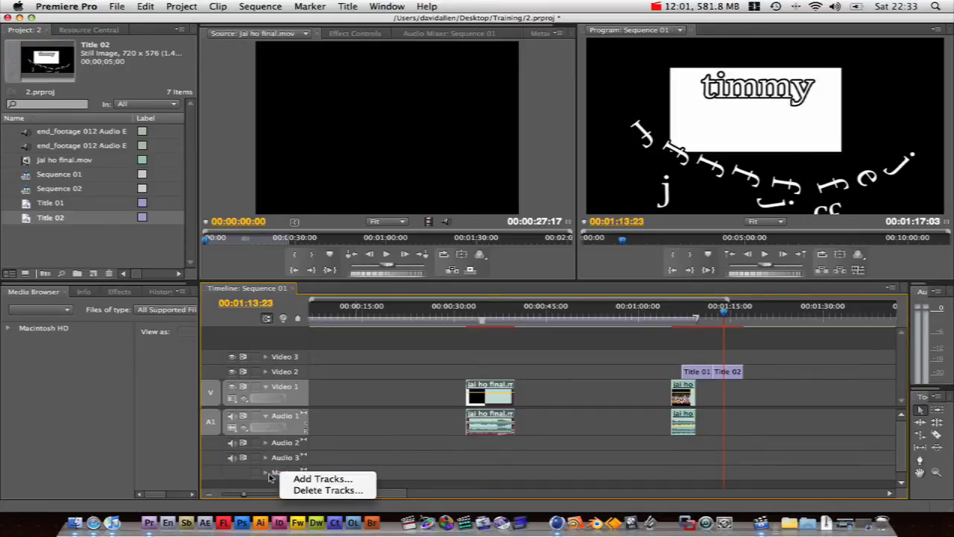
left_click(307, 480)
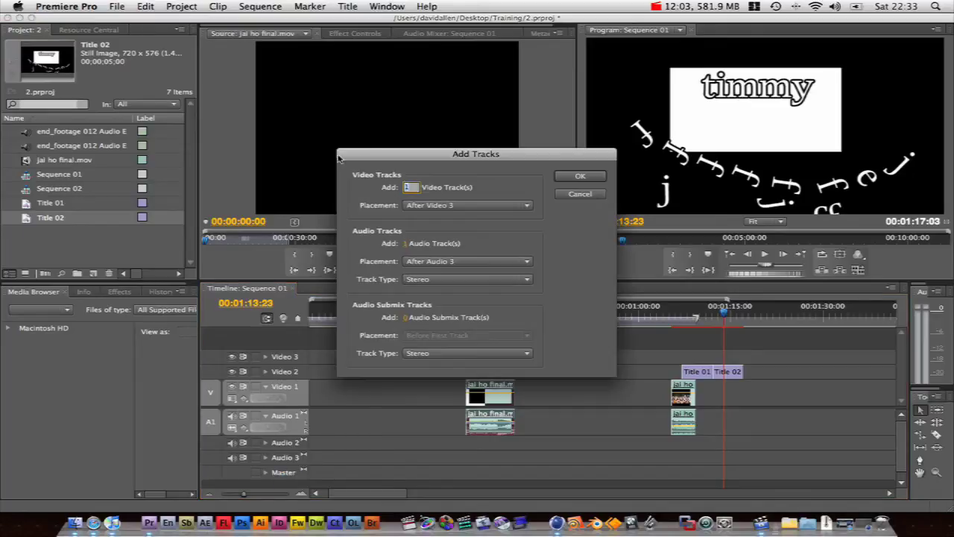
type("2")
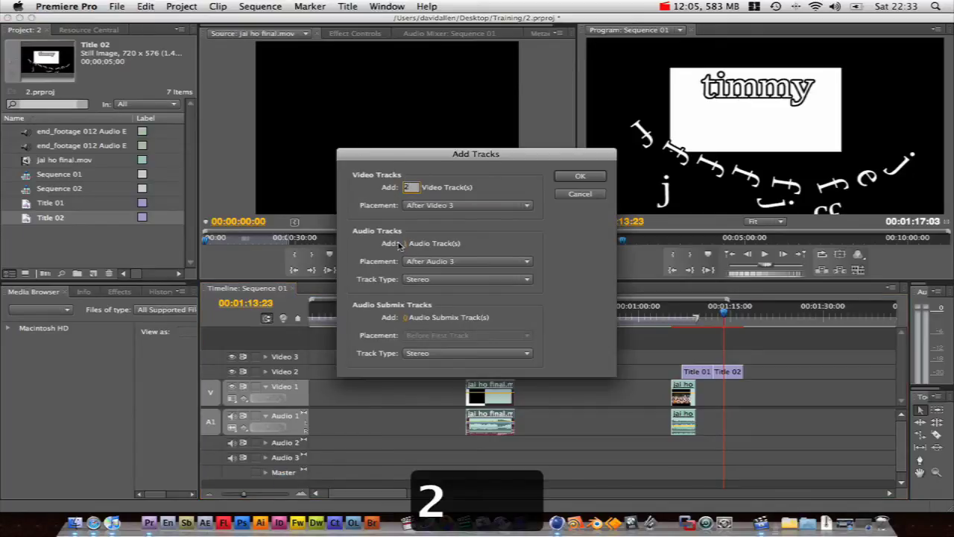
left_click(407, 244)
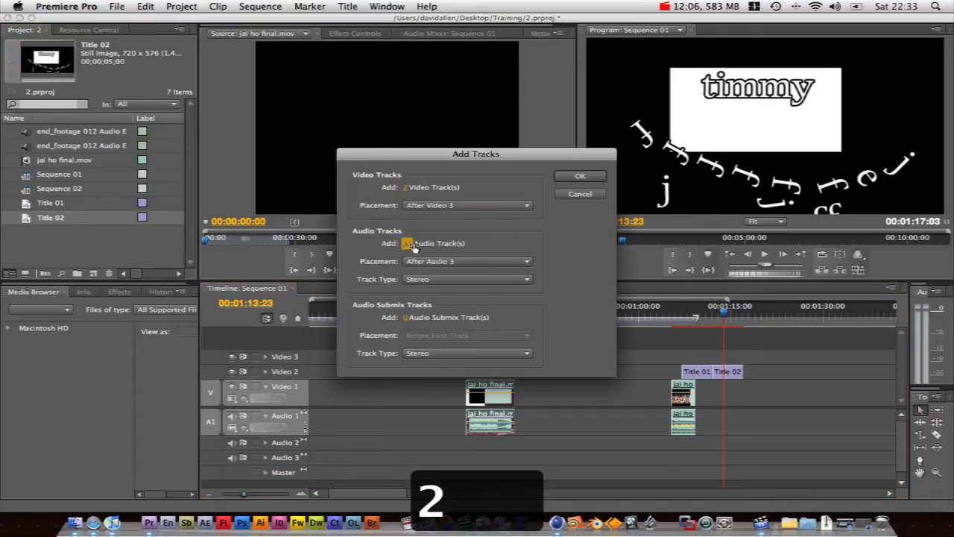
left_click(580, 176)
scroll(380, 425, "right", 3)
scroll(384, 432, "right", 3)
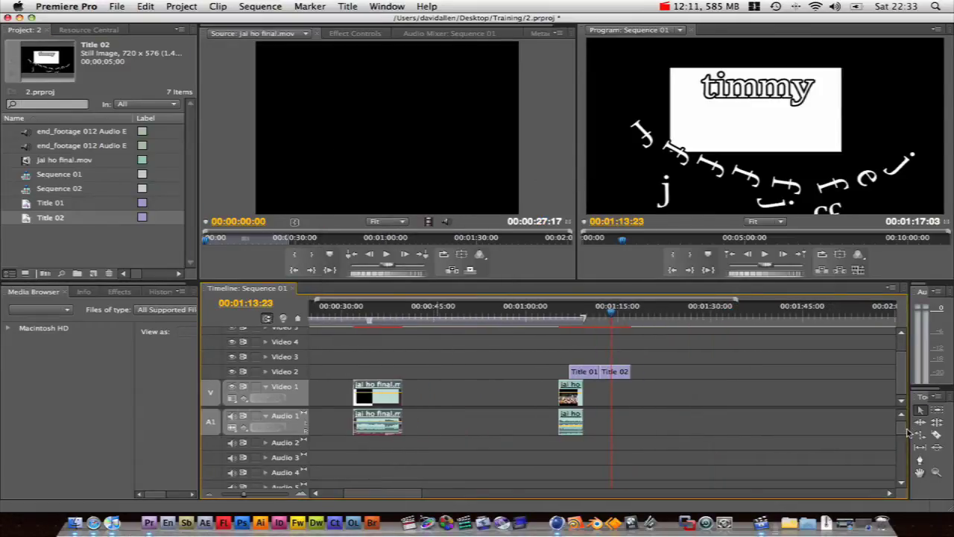
scroll(906, 431, "down", 3)
scroll(902, 424, "up", 3)
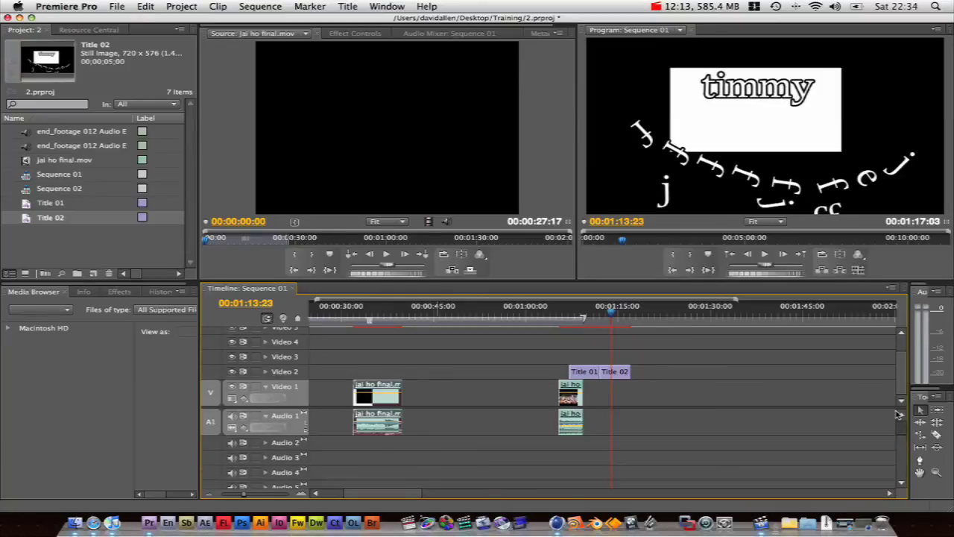
scroll(899, 422, "down", 3)
scroll(899, 421, "up", 3)
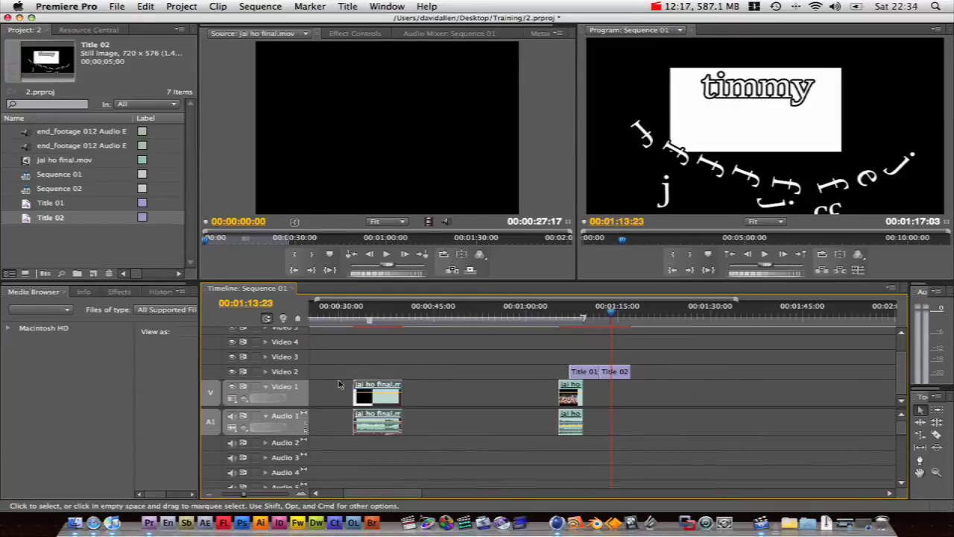
Expand Video 2, collapse Audio 1, and drag both titles and the second clip left against the first.
left_click(264, 372)
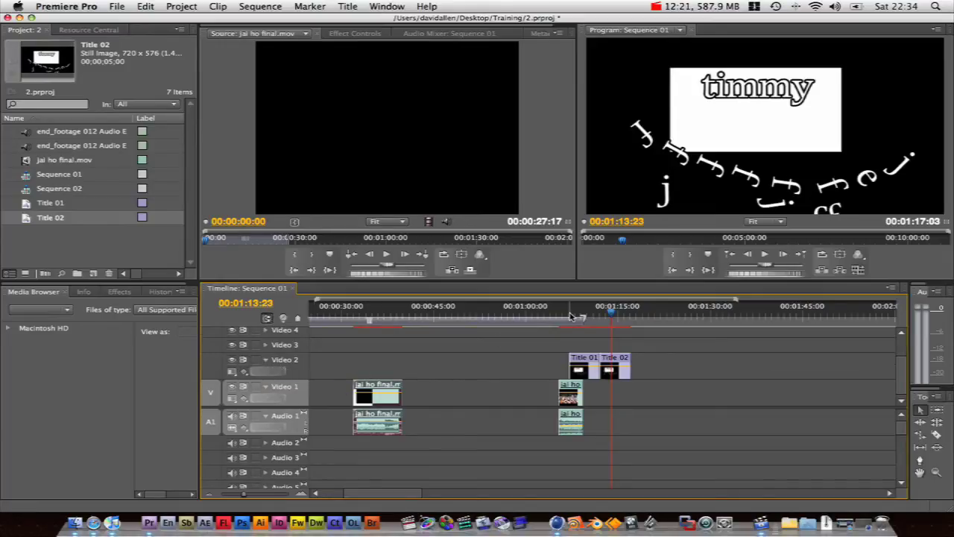
key("Up")
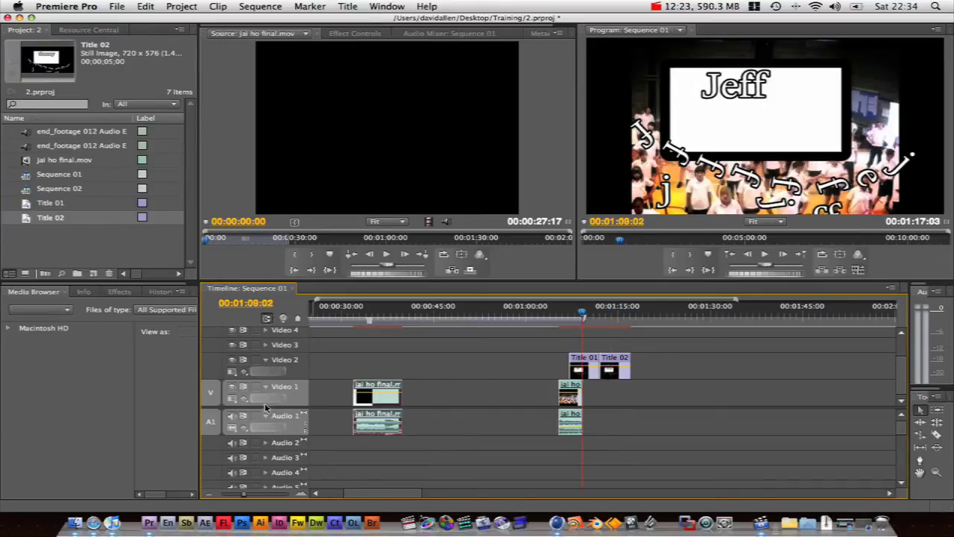
scroll(440, 433, "right", 3)
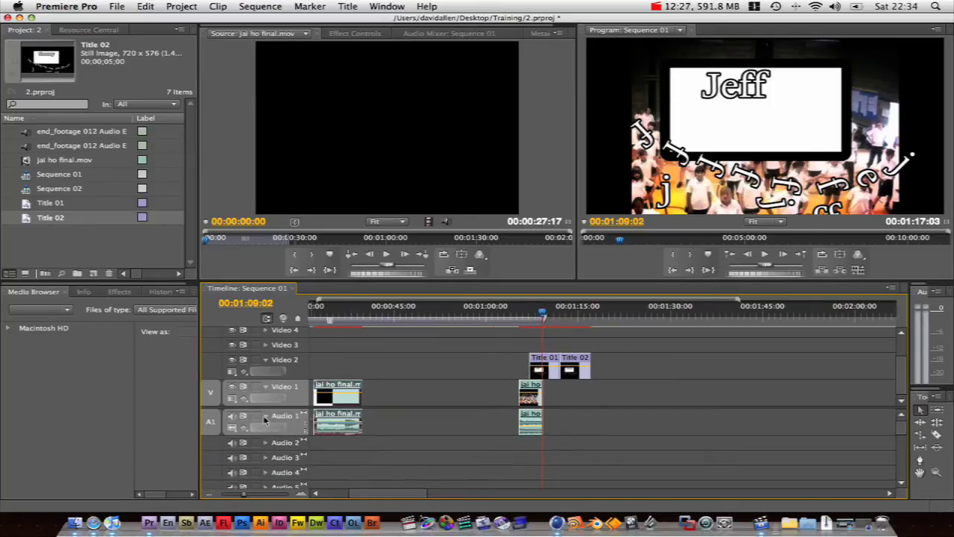
left_click(265, 417)
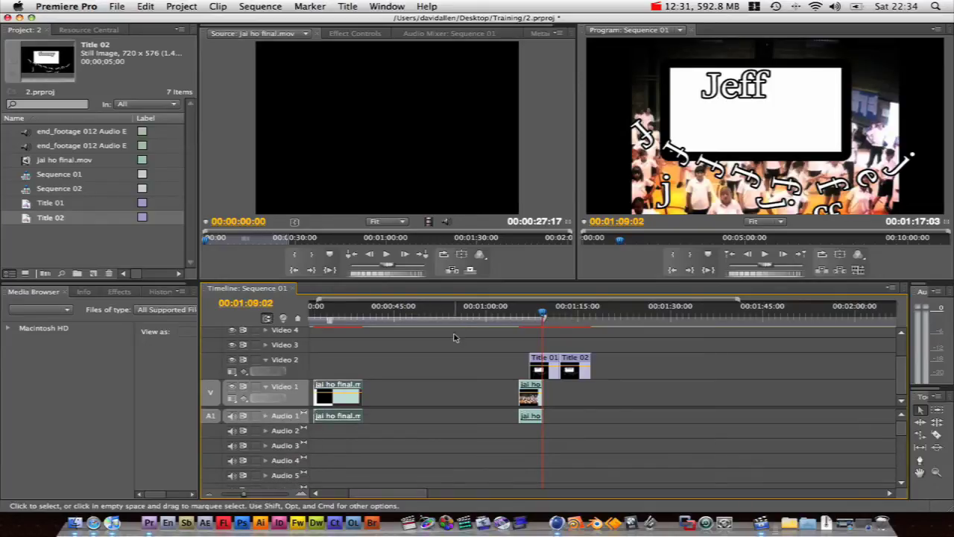
left_click_drag(542, 314, 346, 319)
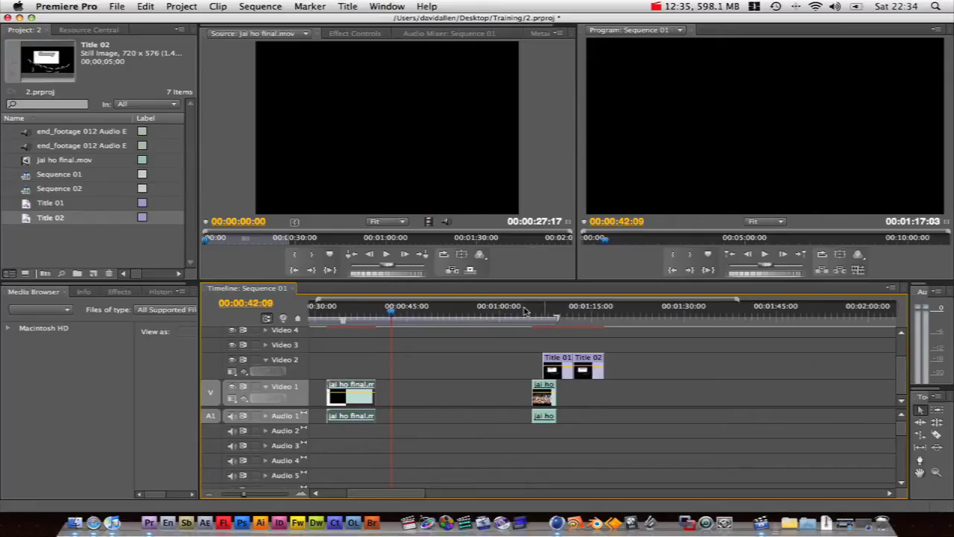
left_click_drag(531, 313, 355, 317)
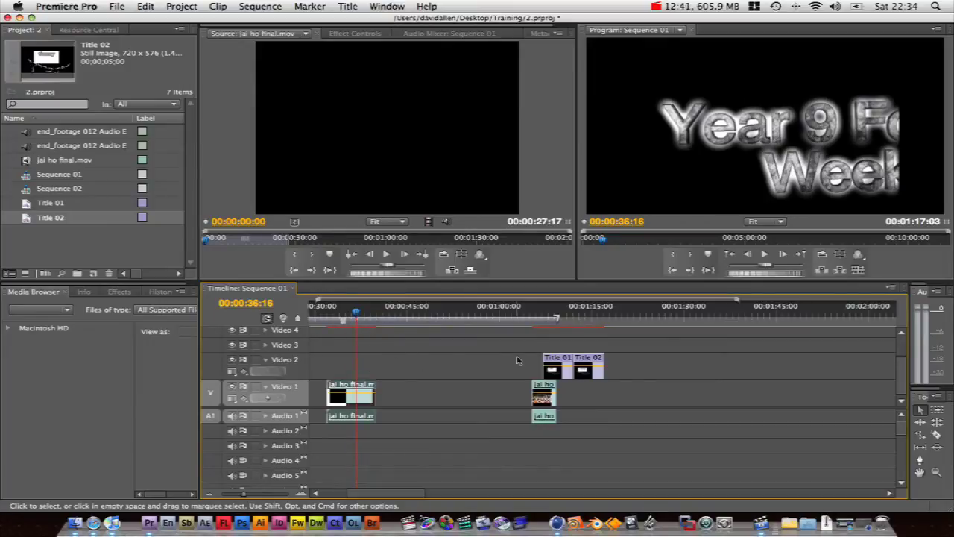
left_click_drag(606, 351, 383, 389)
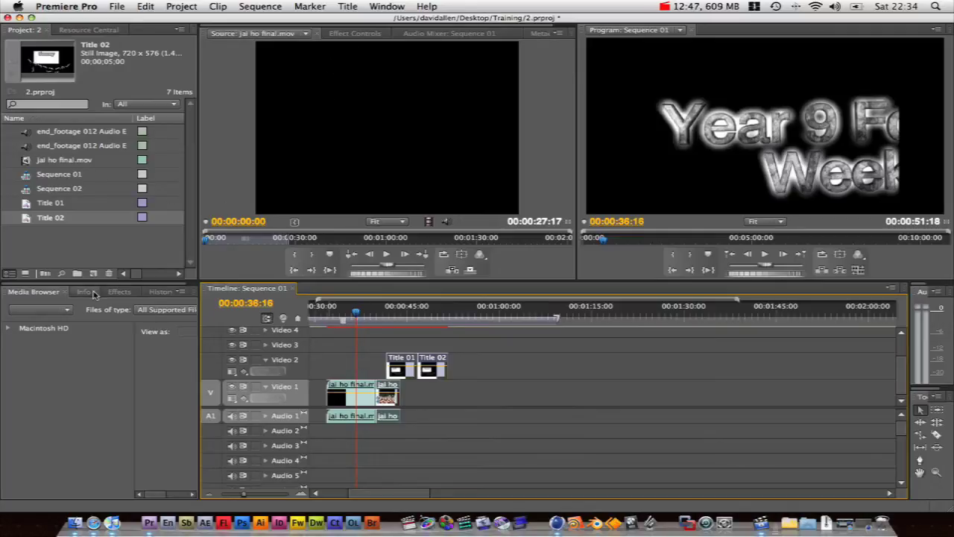
Drag Cross Dissolve from Video Transitions > Dissolve onto the Video 1 edit point and preview it.
left_click(117, 292)
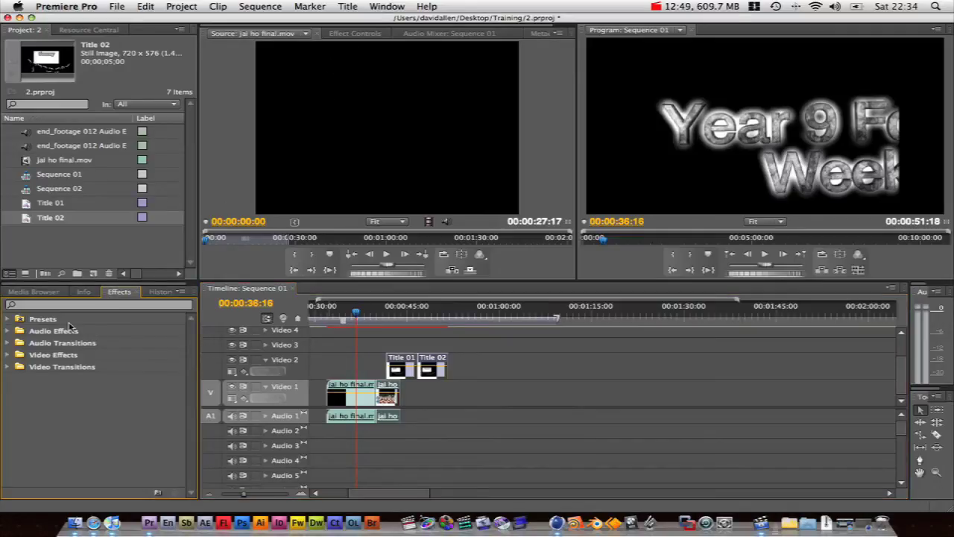
left_click(8, 367)
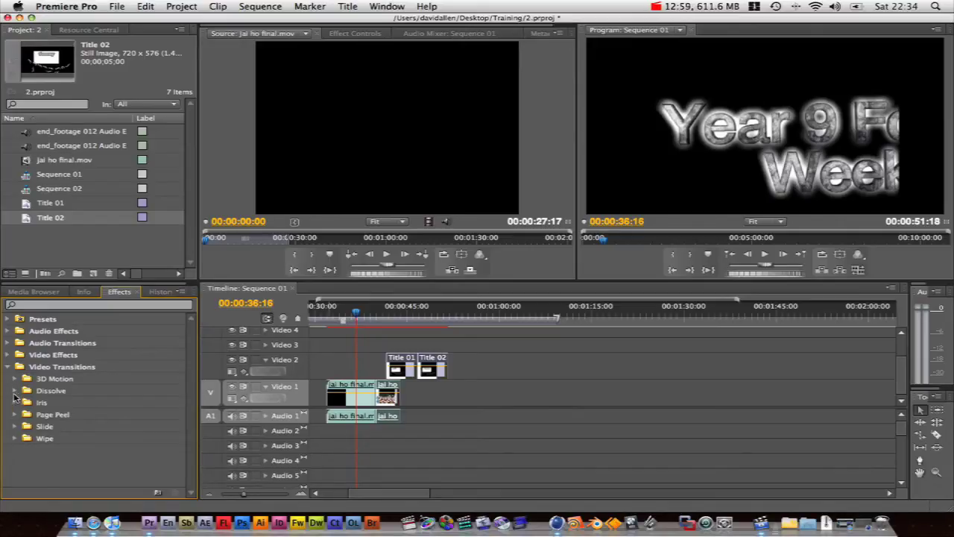
left_click(15, 391)
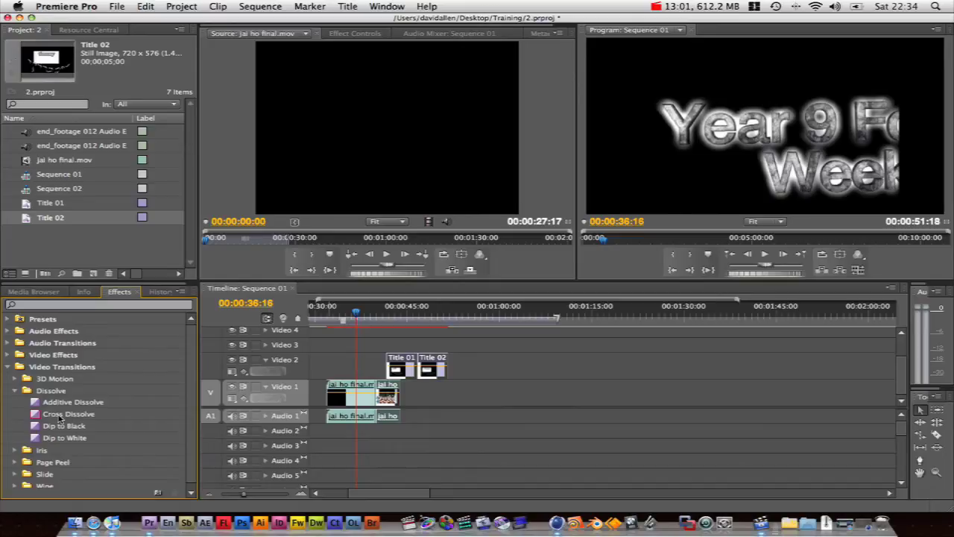
left_click_drag(60, 420, 376, 392)
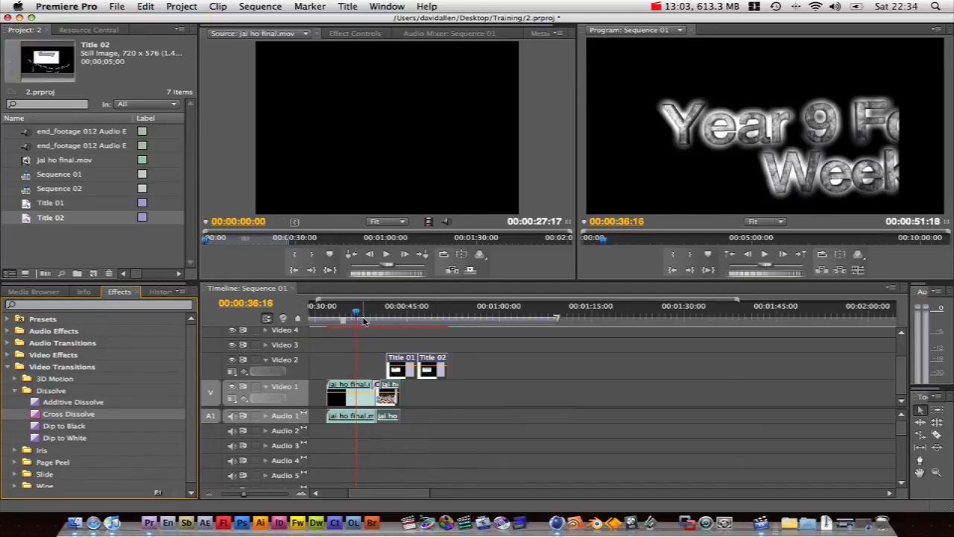
left_click_drag(364, 320, 385, 321)
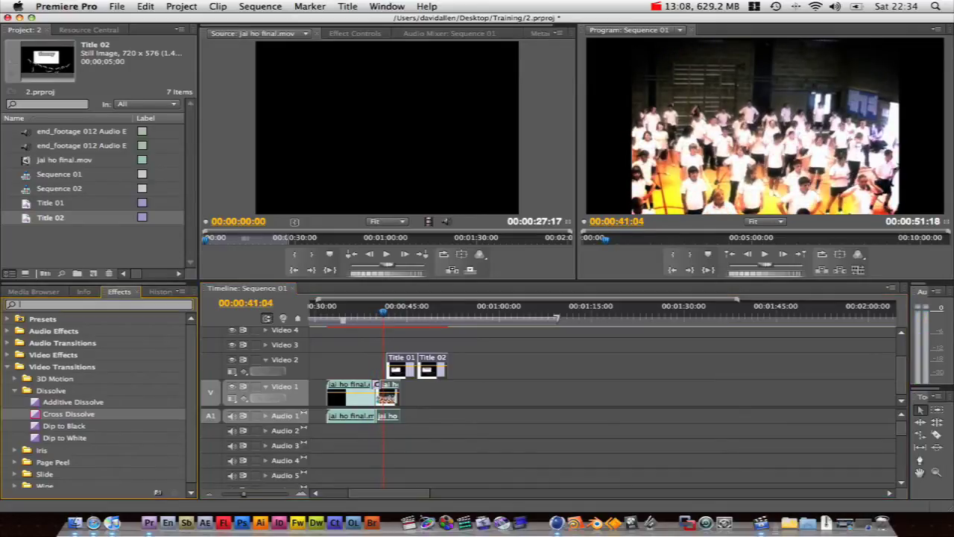
Search effects for 'dip' and place Dip to Black at the Video 1 clip join.
left_click(120, 293)
type("dip")
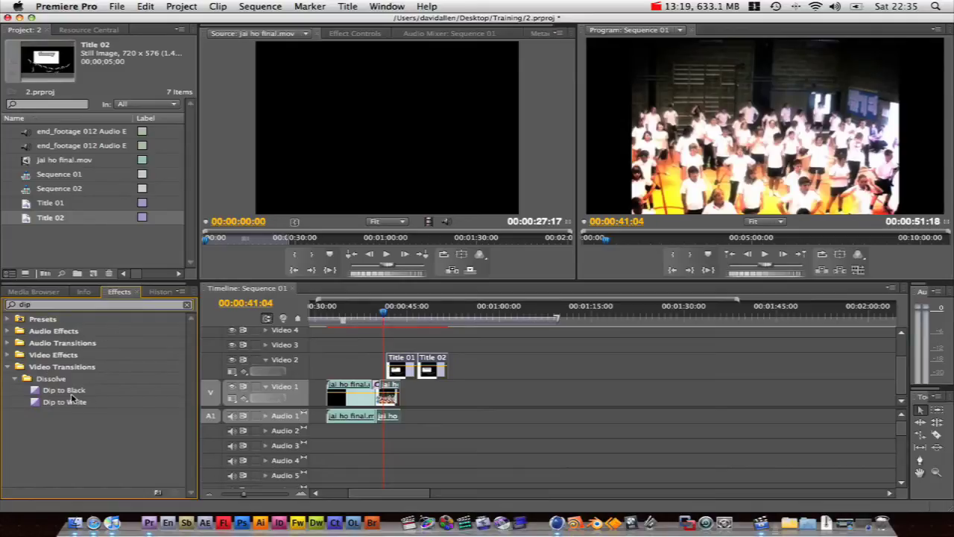
key("BackSpace")
left_click_drag(71, 390, 379, 394)
mouse_move(377, 311)
left_mouse_down()
mouse_move(368, 317)
mouse_move(393, 319)
left_mouse_up()
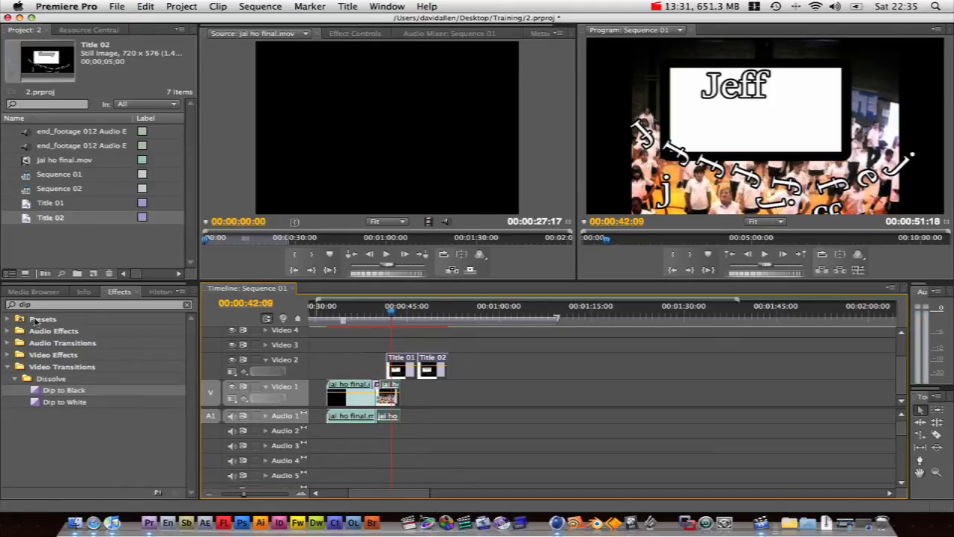
Try Dip to Black at the start of Title 01, play it, then undo it.
left_click_drag(64, 396, 392, 369)
left_click(386, 316)
key("space")
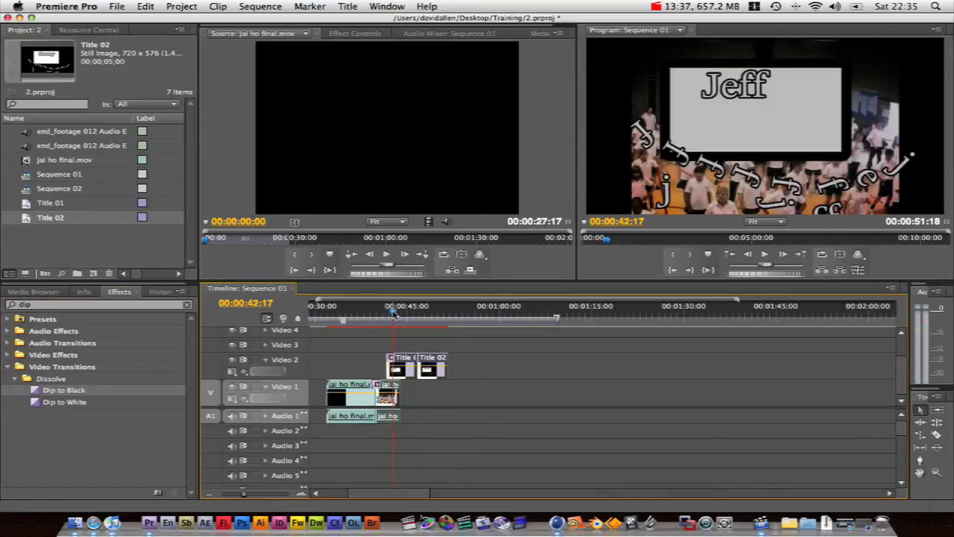
key("super+z")
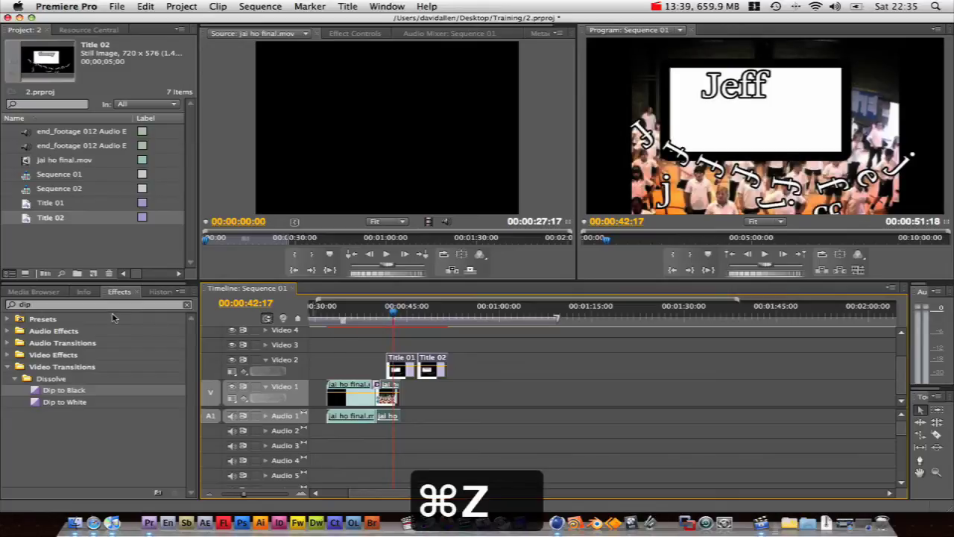
Apply Cross Dissolve to the start of Title 01 and scrub through the fade-in.
type("cross")
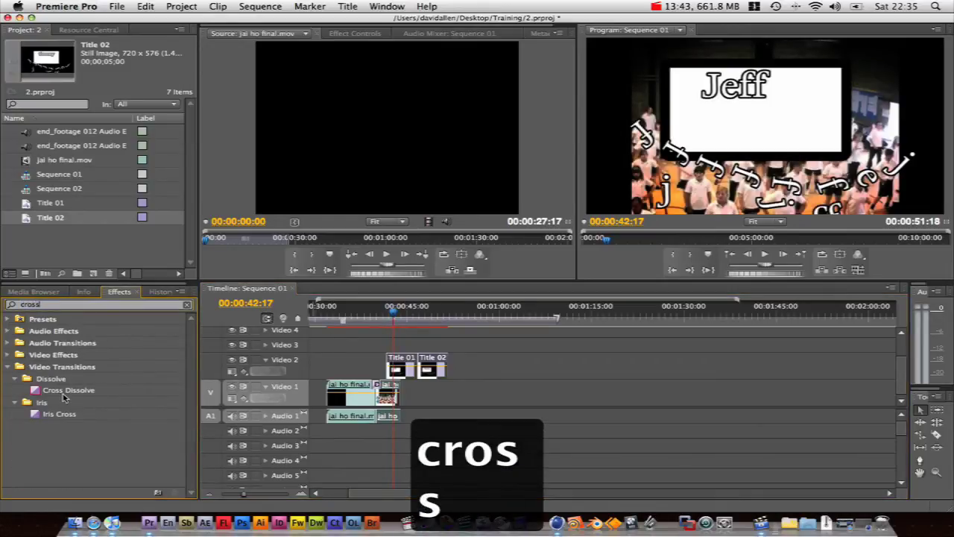
left_click_drag(65, 397, 389, 360)
left_click(388, 316)
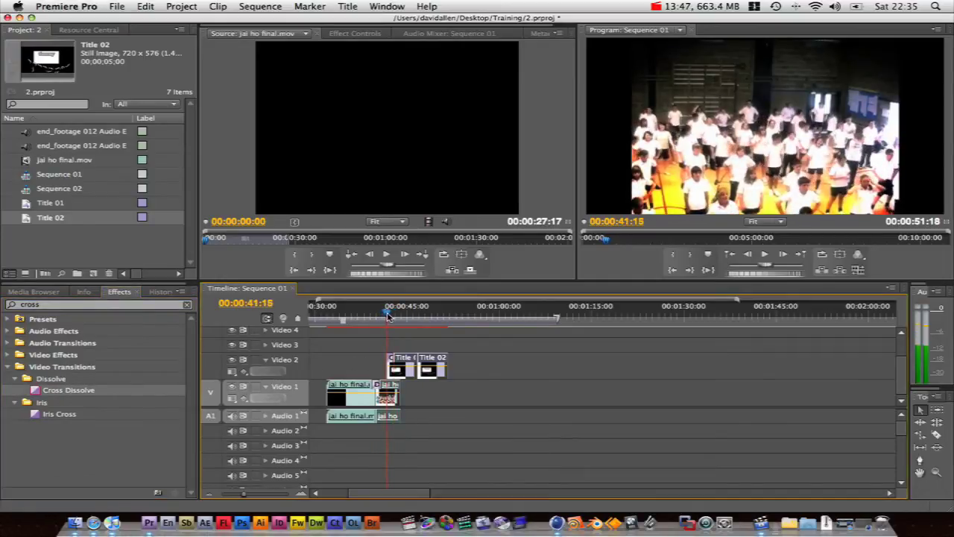
left_click_drag(388, 316, 396, 316)
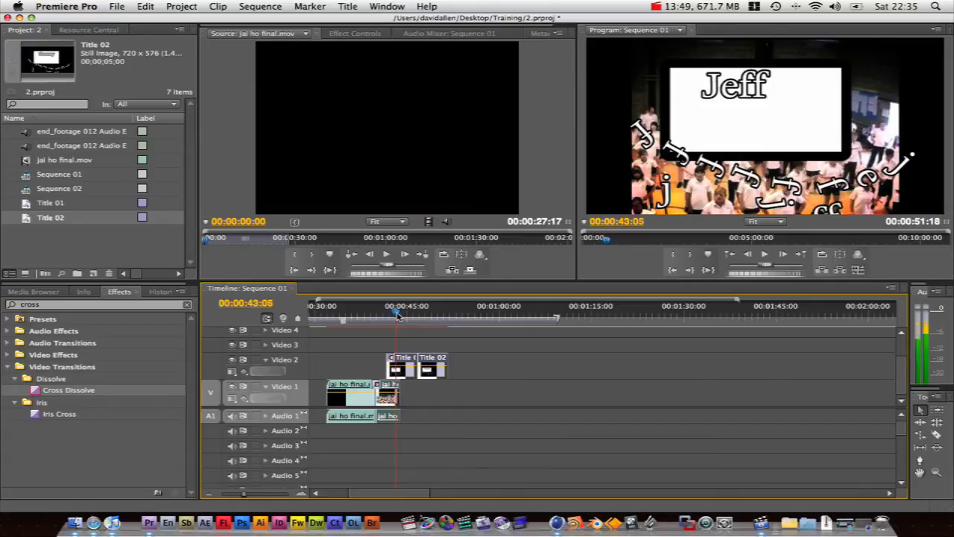
Clear the effects search and browse Audio Transitions > Crossfade, selecting Constant Gain.
left_click(365, 320)
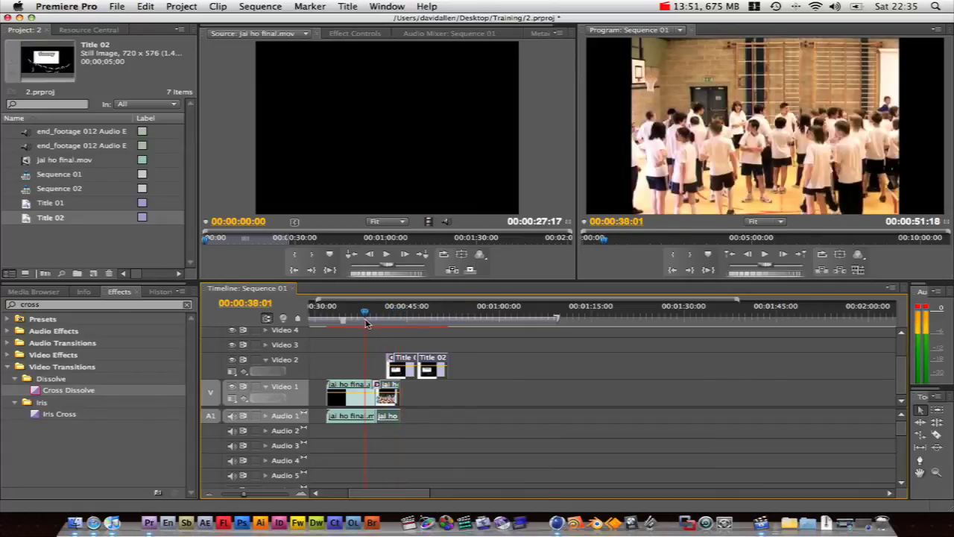
left_click_drag(365, 321, 368, 320)
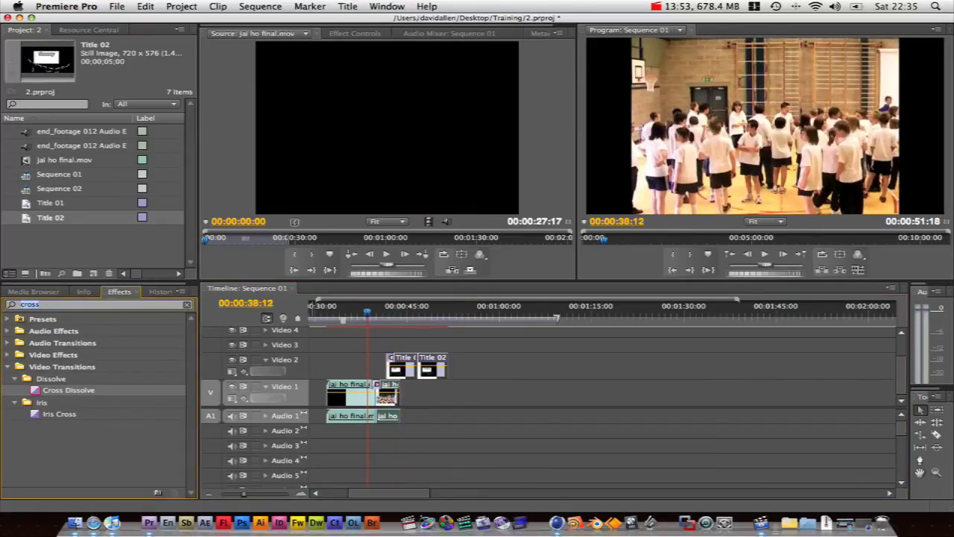
key("BackSpace")
left_click(9, 343)
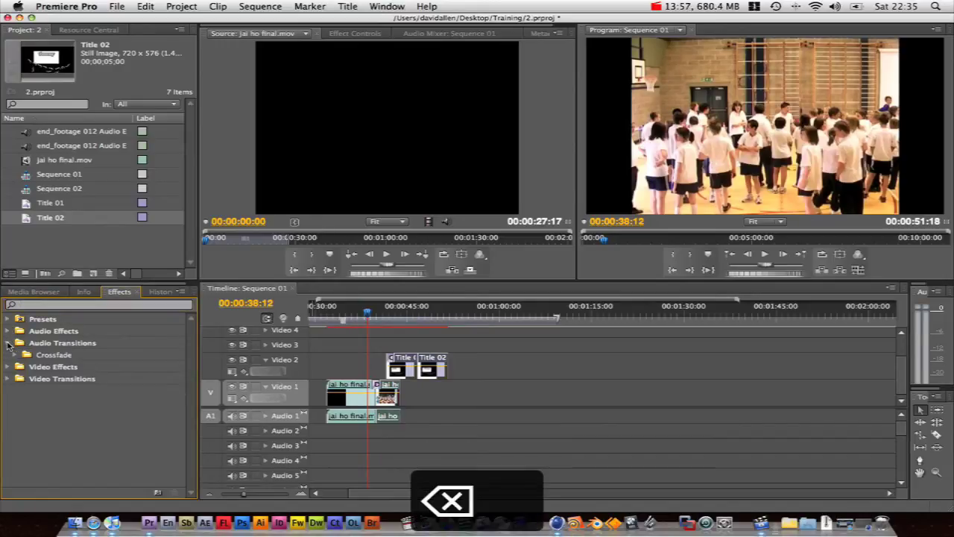
left_click(15, 355)
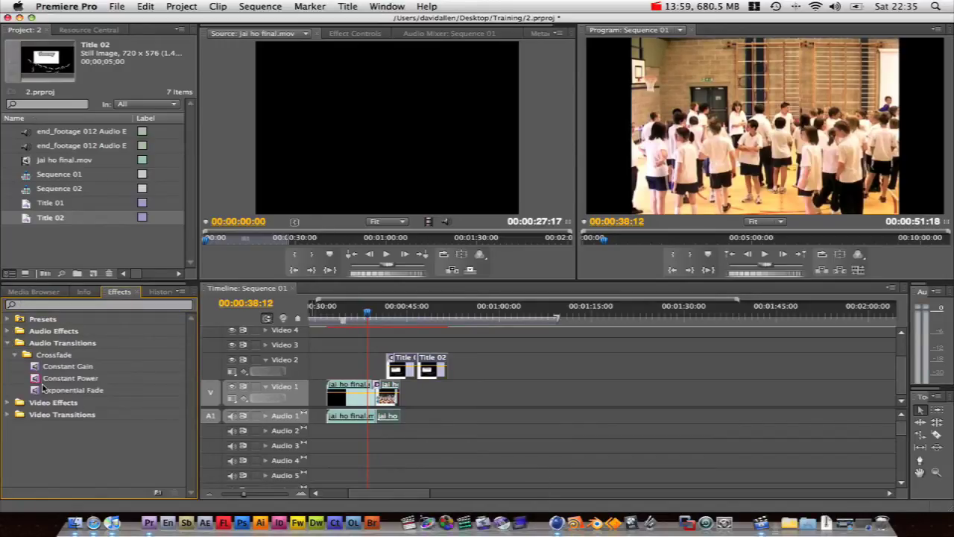
left_click(73, 394)
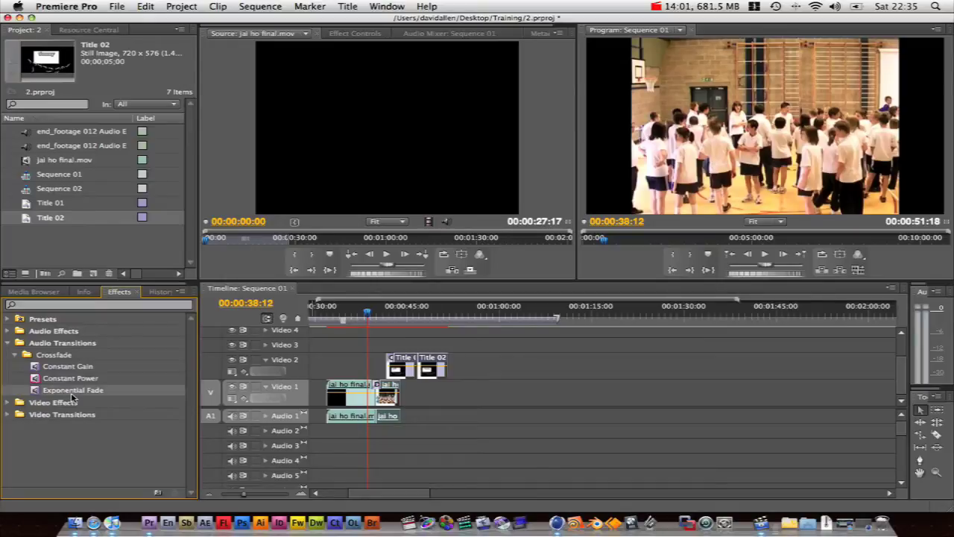
left_click(47, 367)
left_click(50, 389)
left_click(63, 380)
key("Up")
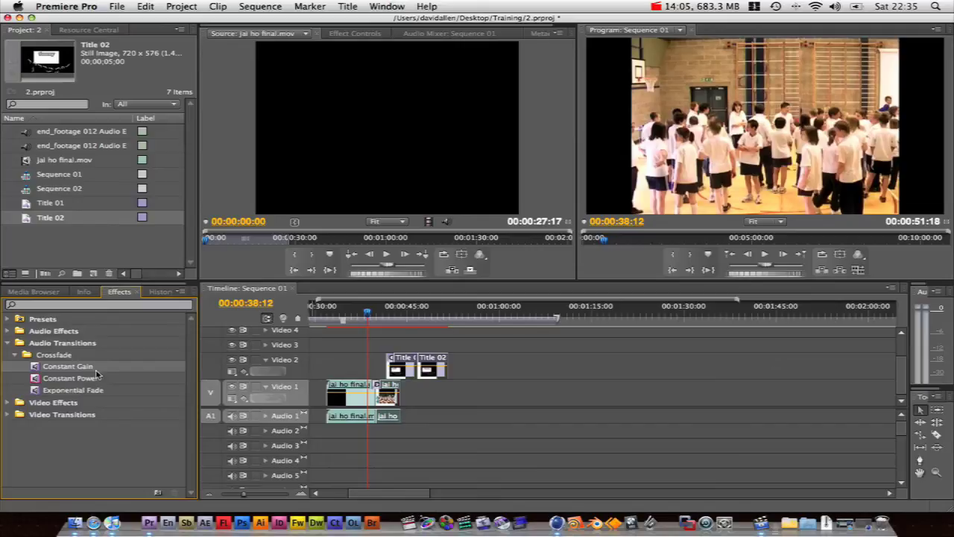
Apply Constant Gain at the Audio 1 cut, then replace it with Constant Power and preview.
left_click_drag(75, 370, 381, 418)
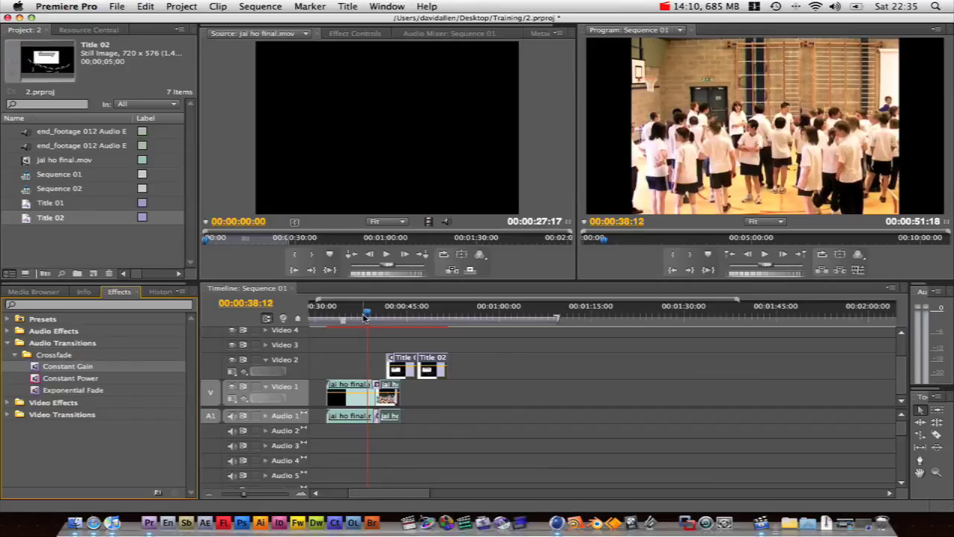
left_click(372, 317)
left_click_drag(372, 316, 375, 314)
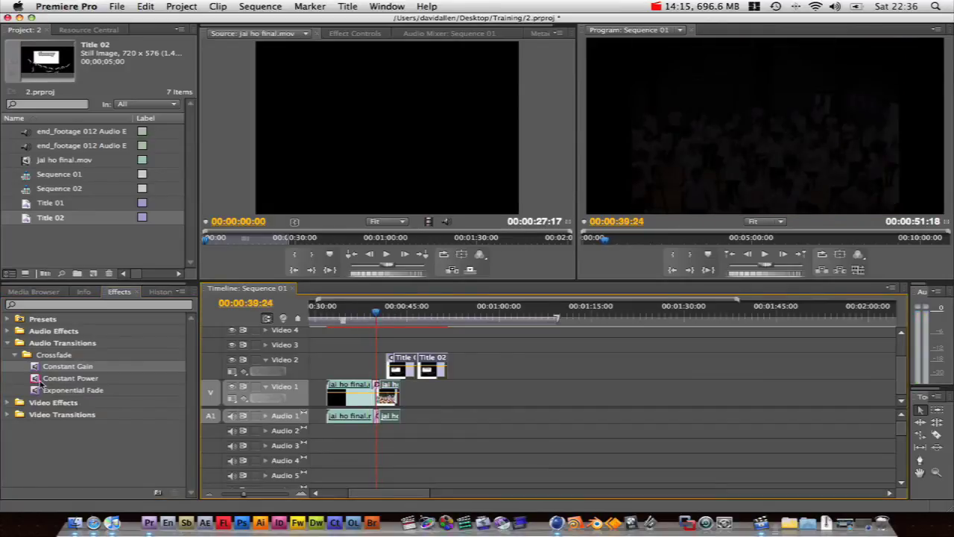
left_click_drag(45, 378, 389, 425)
left_click(378, 315)
left_click_drag(377, 314, 403, 315)
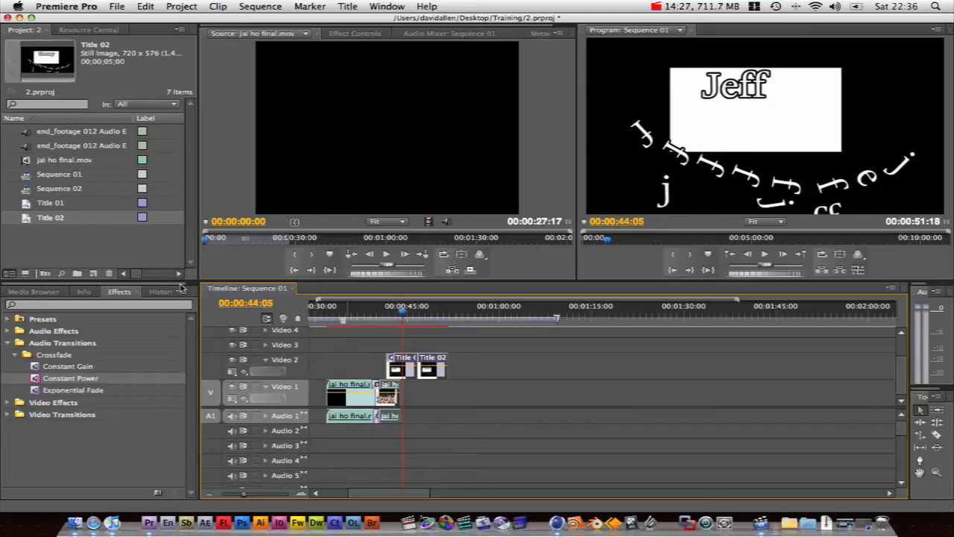
Open the Audio Mixer and move the second jai ho audio clip to Audio 3.
left_click(88, 29)
left_click(37, 32)
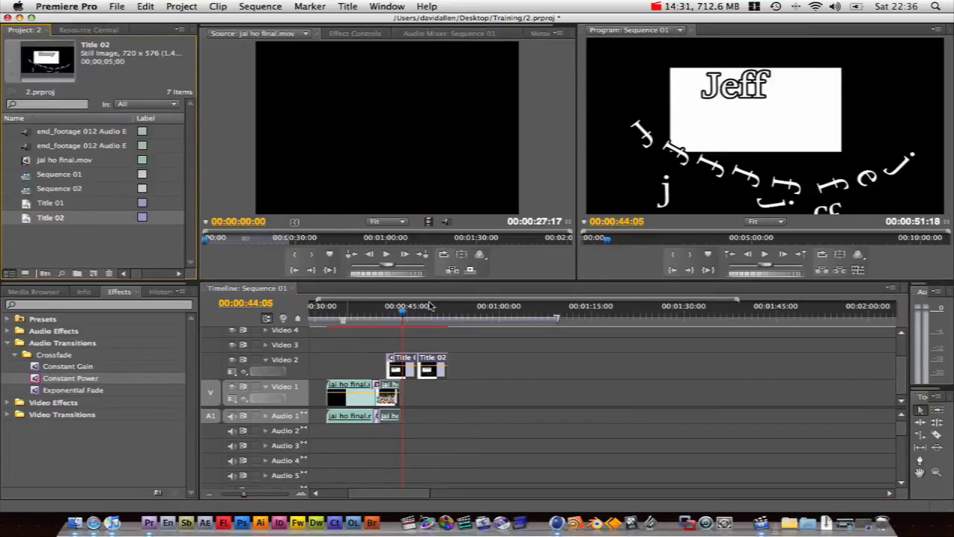
left_click(461, 36)
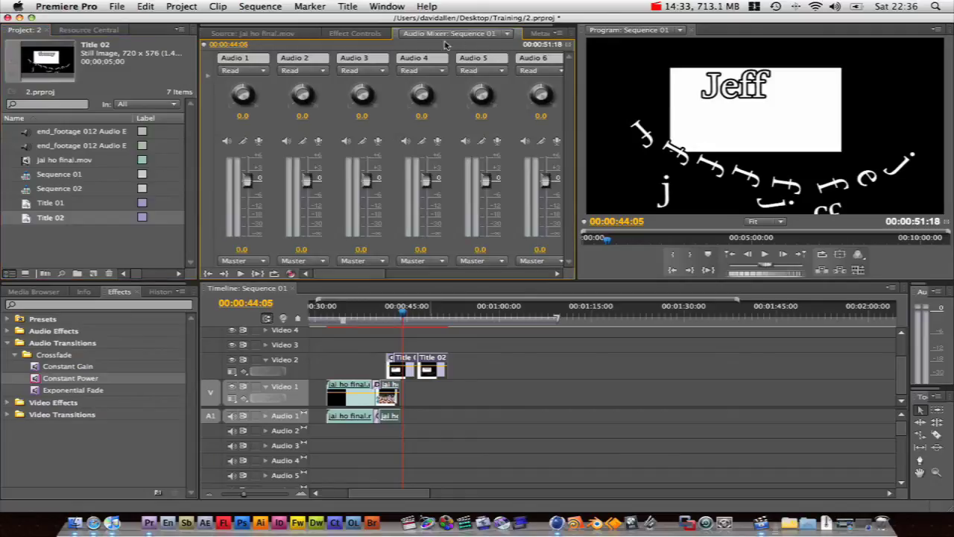
left_click_drag(393, 419, 376, 447)
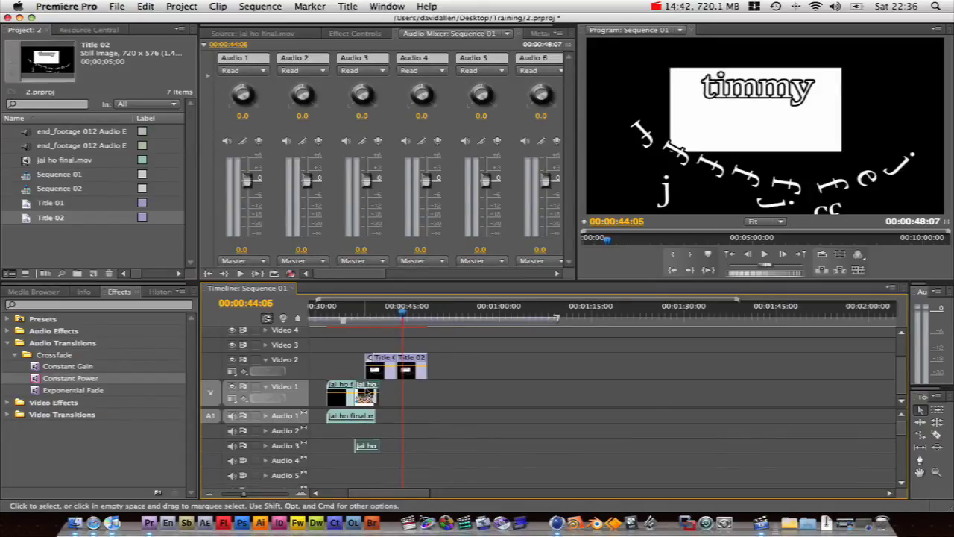
Shift the clips later, then Ripple Delete the empty gap on Video 1.
left_click_drag(366, 393, 408, 392)
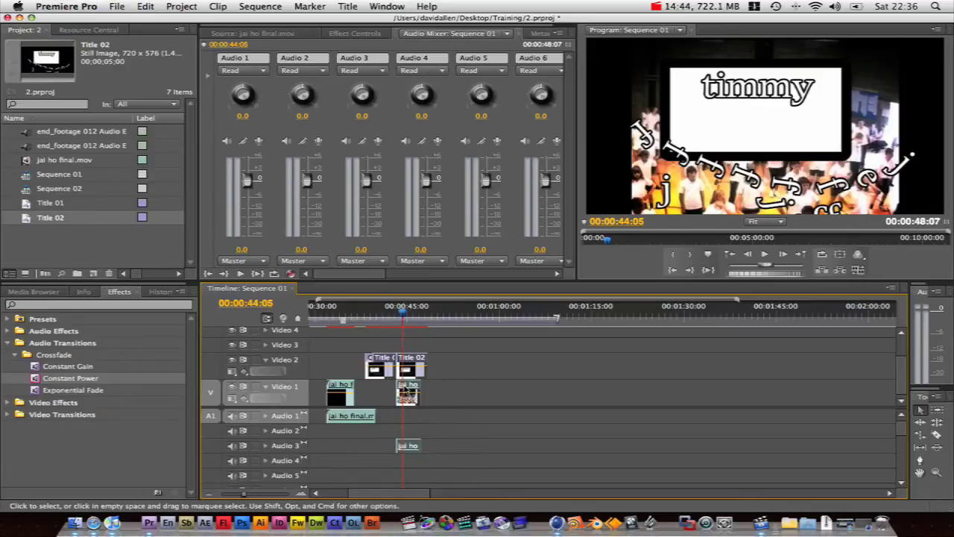
left_click_drag(408, 392, 471, 393)
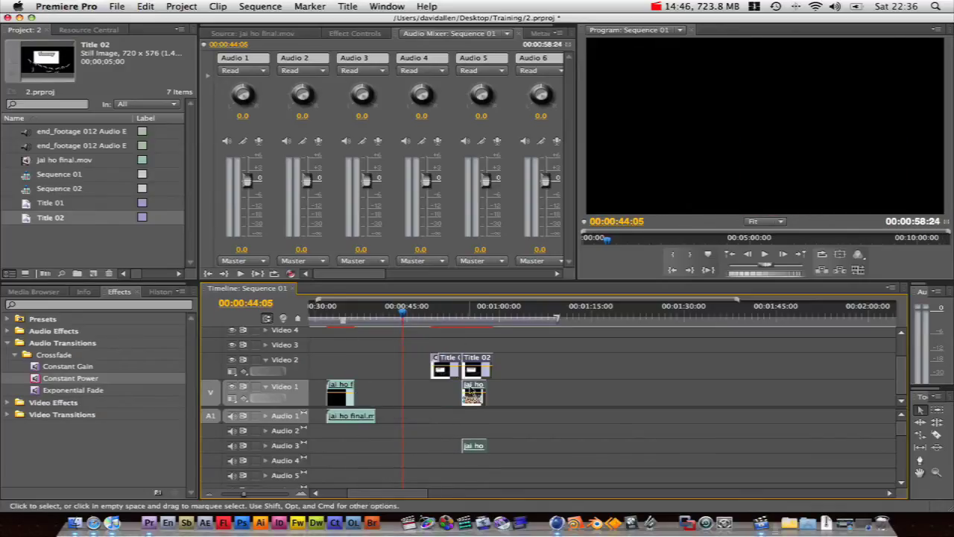
left_click(425, 405)
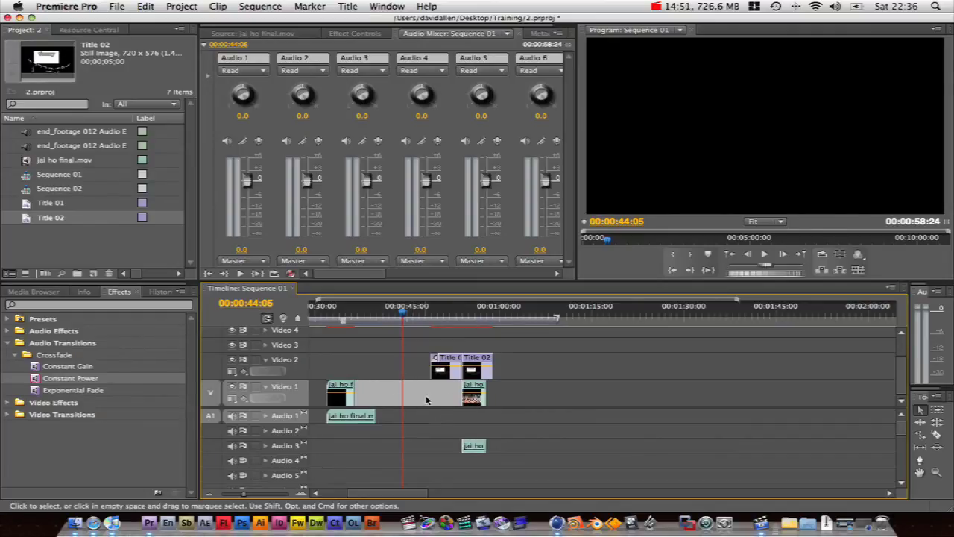
right_click(423, 399)
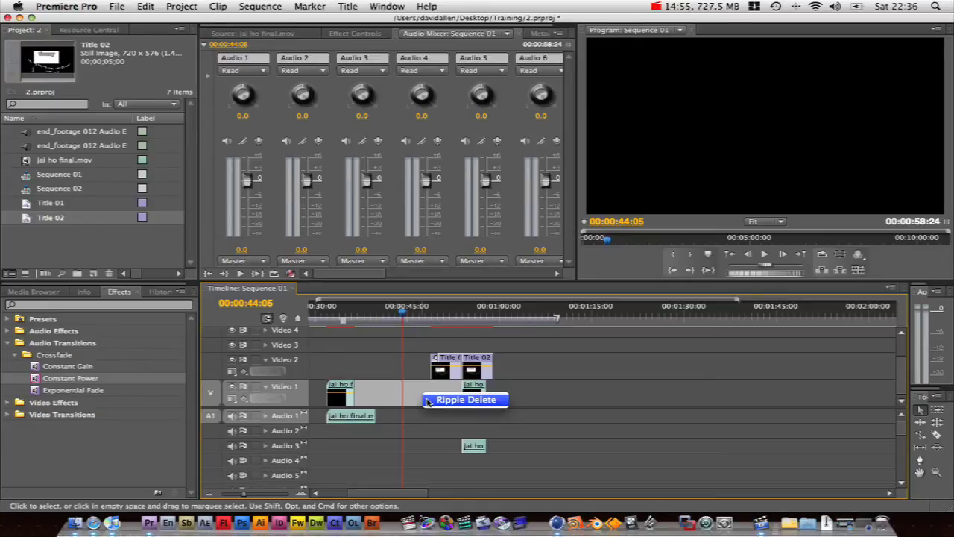
left_click(462, 400)
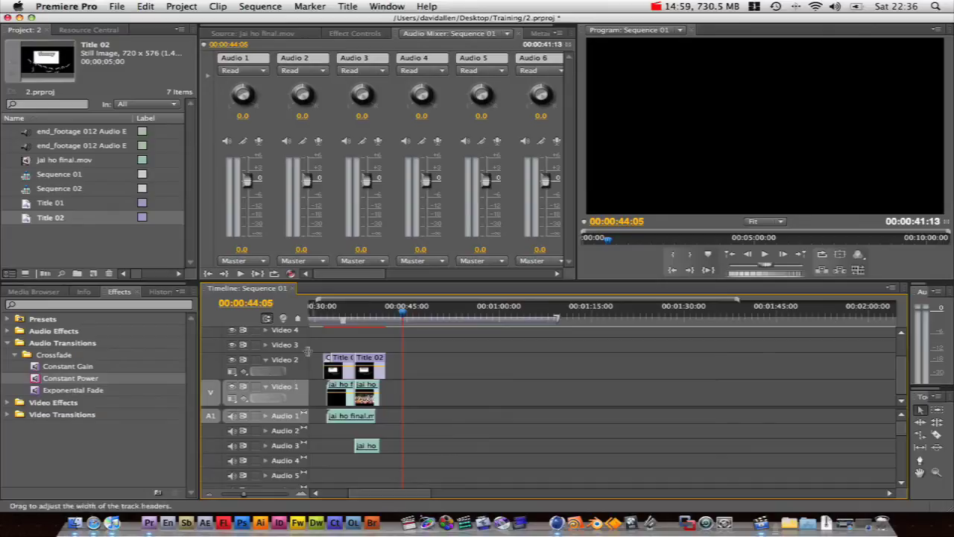
Play the sequence from about 34:17, then return the playhead to 49:03.
left_click(343, 319)
key("space")
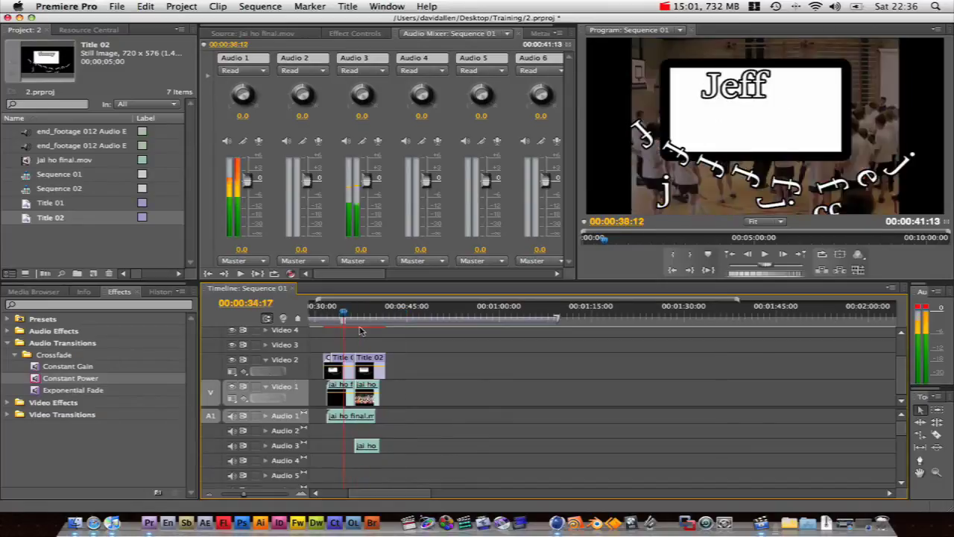
left_click_drag(591, 321, 614, 322)
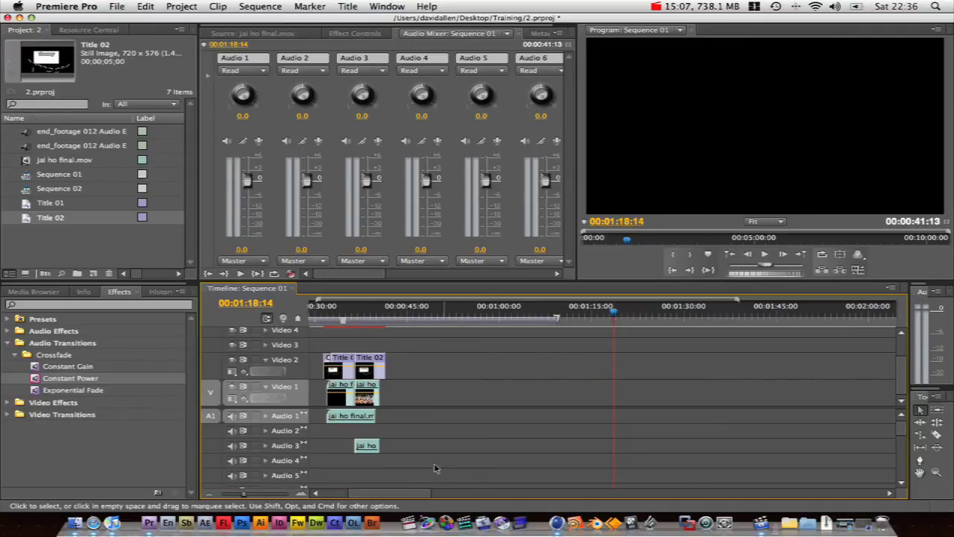
left_click_drag(440, 314, 431, 314)
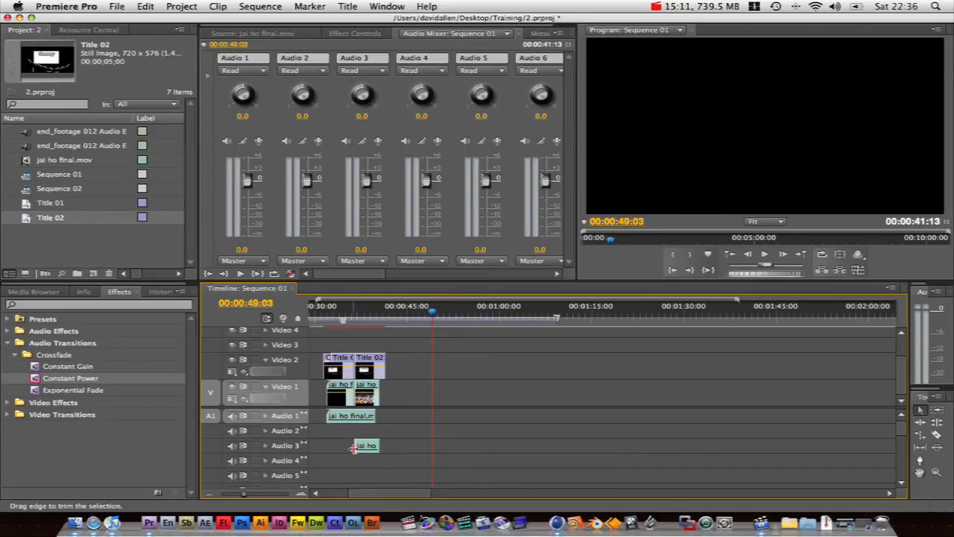
Raise Audio 3 volume to 3.6 and lower Audio 1 volume to -11.1.
left_click(287, 449)
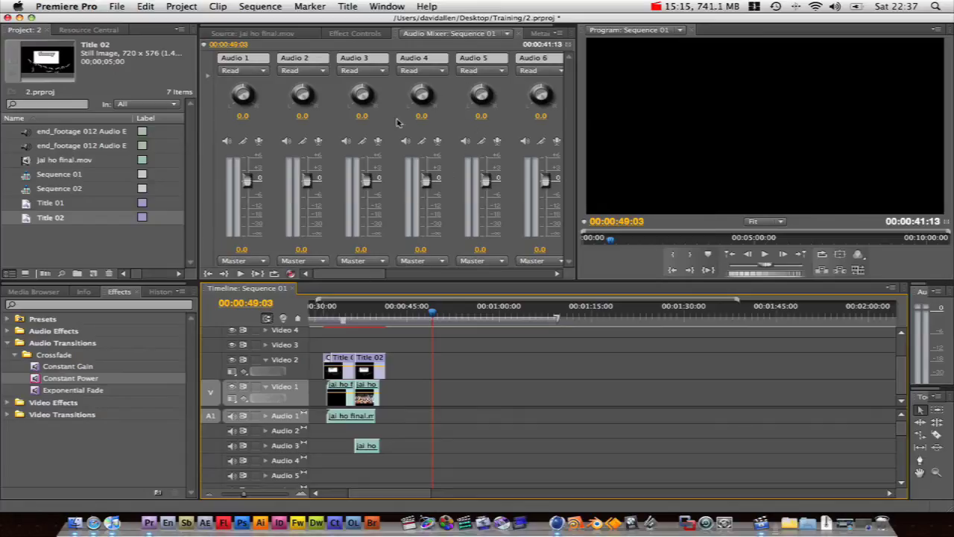
left_click_drag(369, 186, 368, 167)
left_click_drag(250, 180, 248, 207)
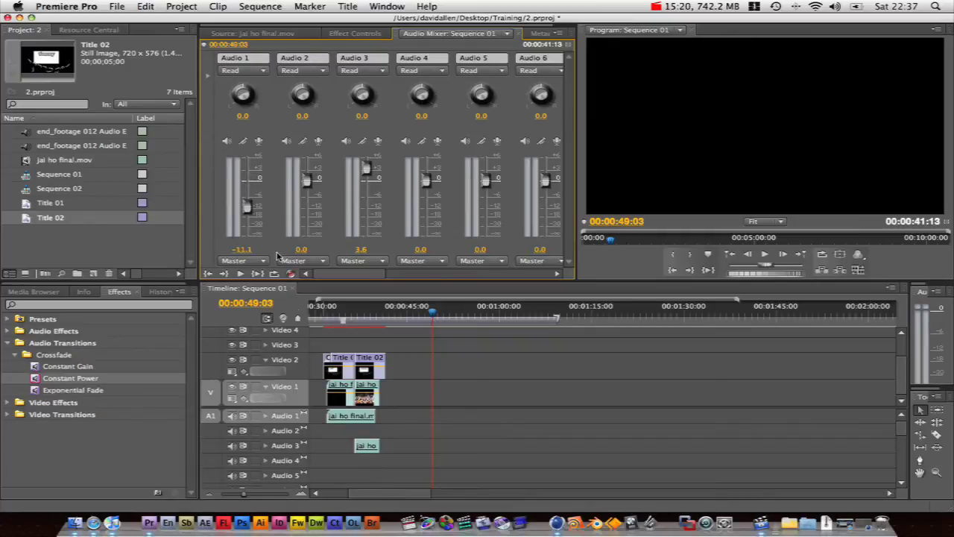
Select the Audio 1 track and rename it with a custom name.
left_click(278, 420)
left_click(281, 419)
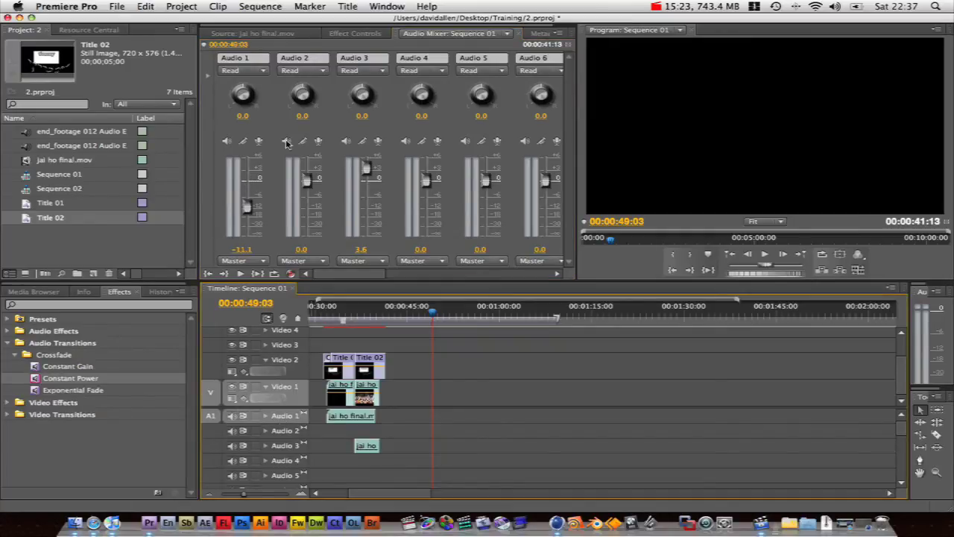
left_click(261, 46)
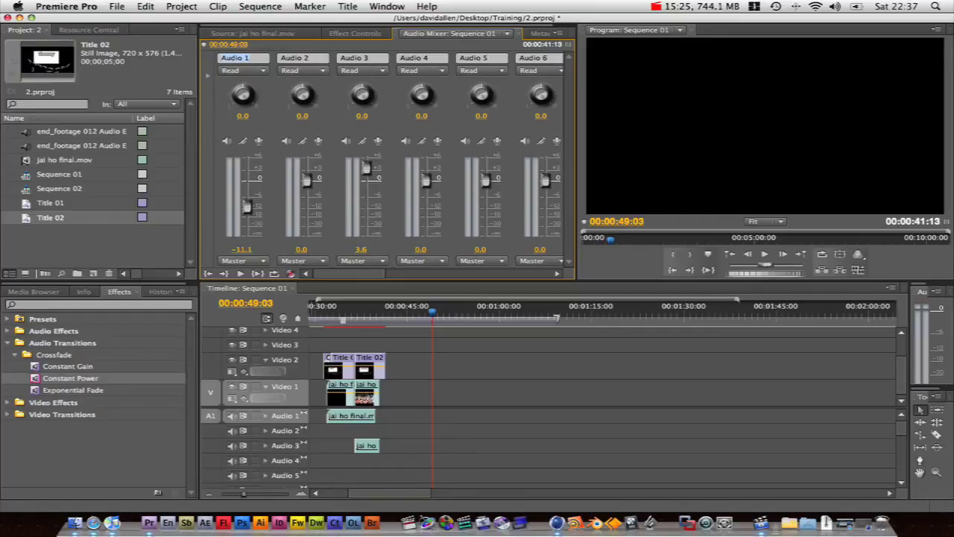
type("jeff")
key("Return")
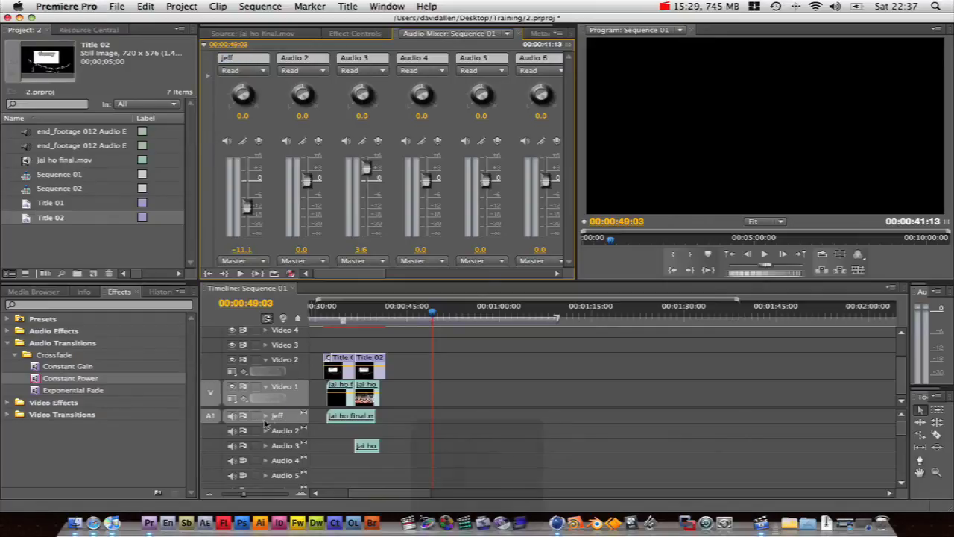
Give Audio 2 and Audio 3 custom names, then move the playhead back to 13:04.
left_click(293, 57)
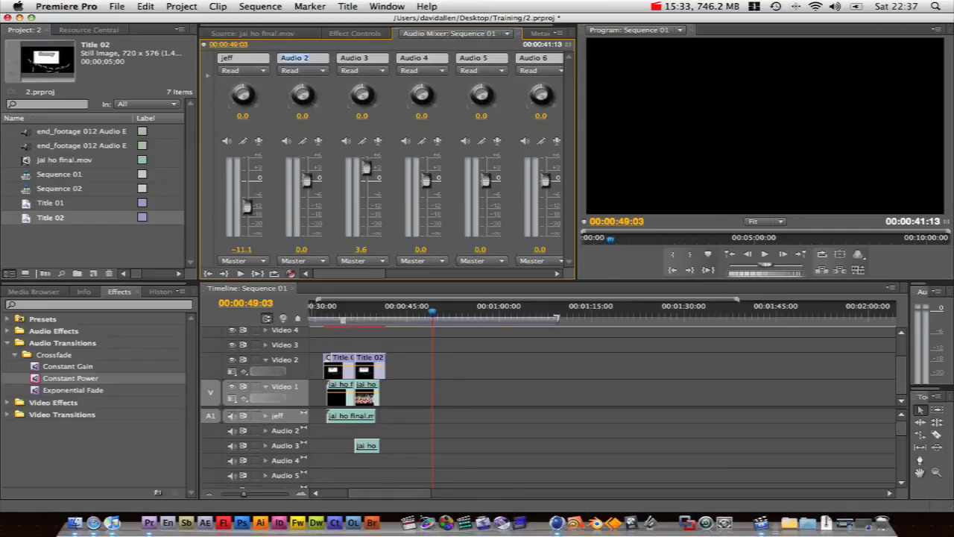
type("timmy")
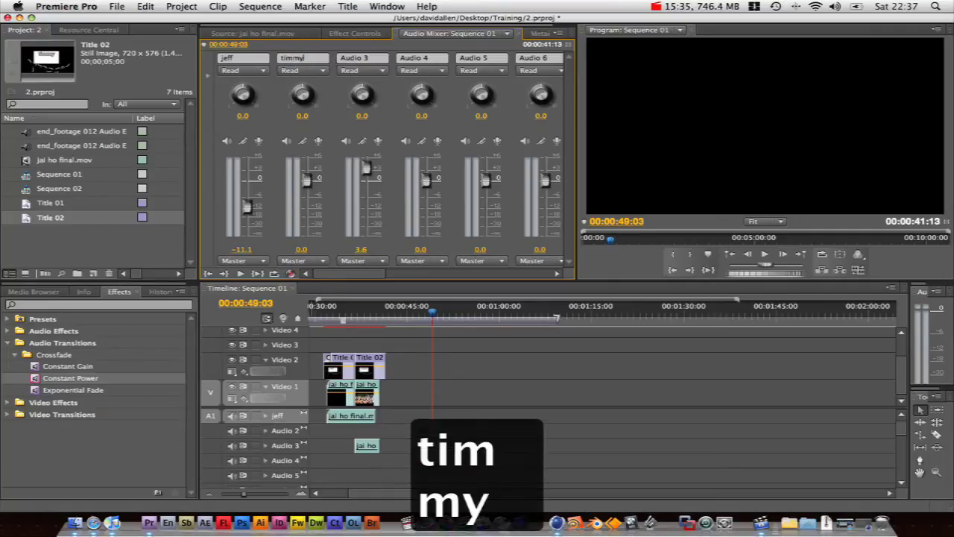
key("Tab")
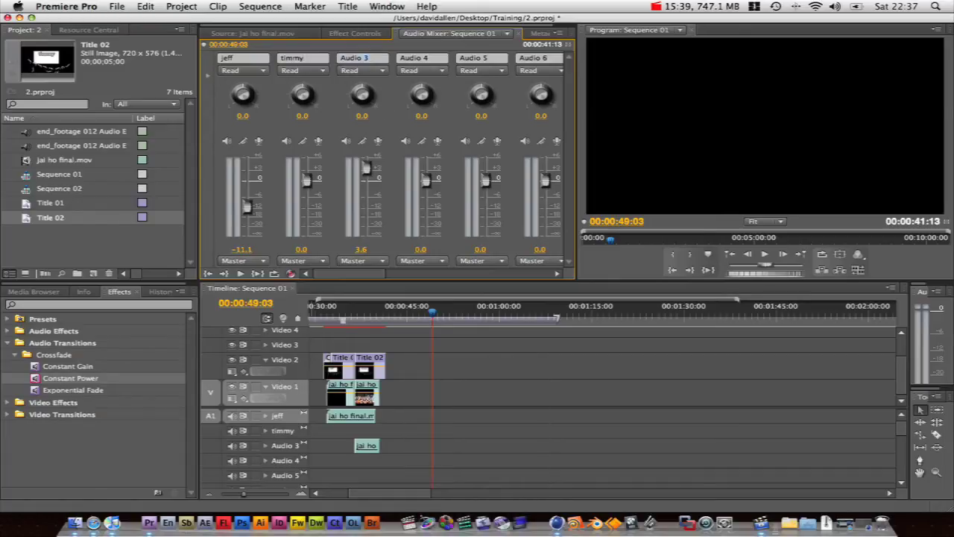
type("fred")
key("Return")
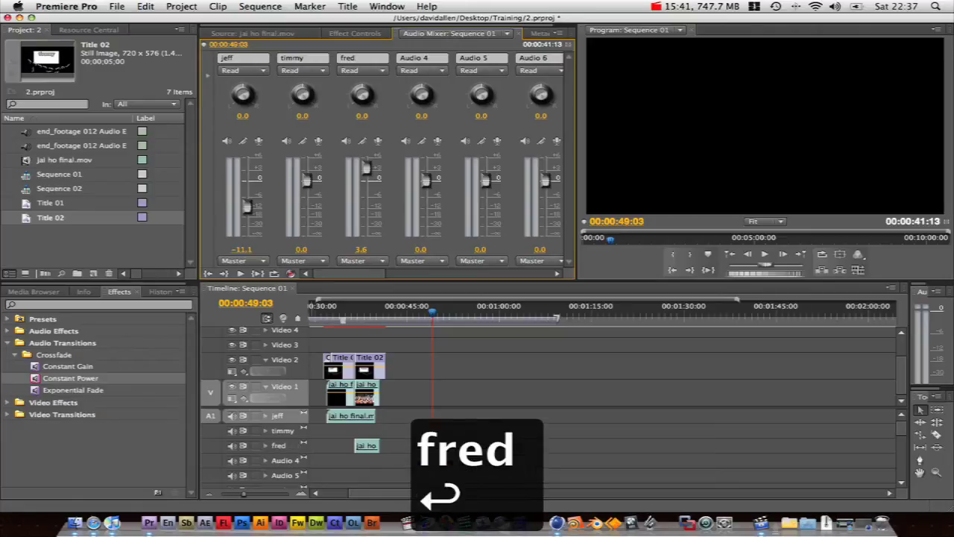
left_click_drag(368, 312, 333, 320)
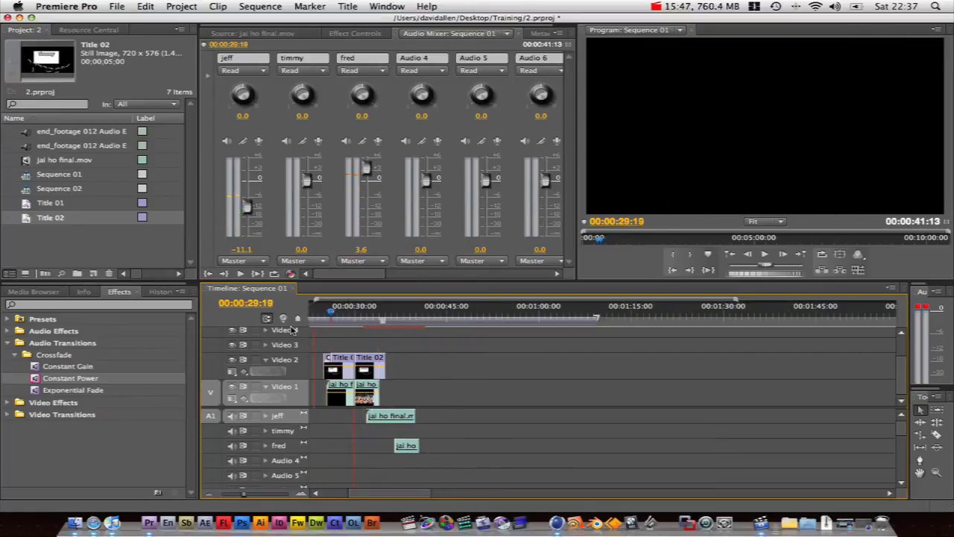
left_click_drag(314, 317, 312, 318)
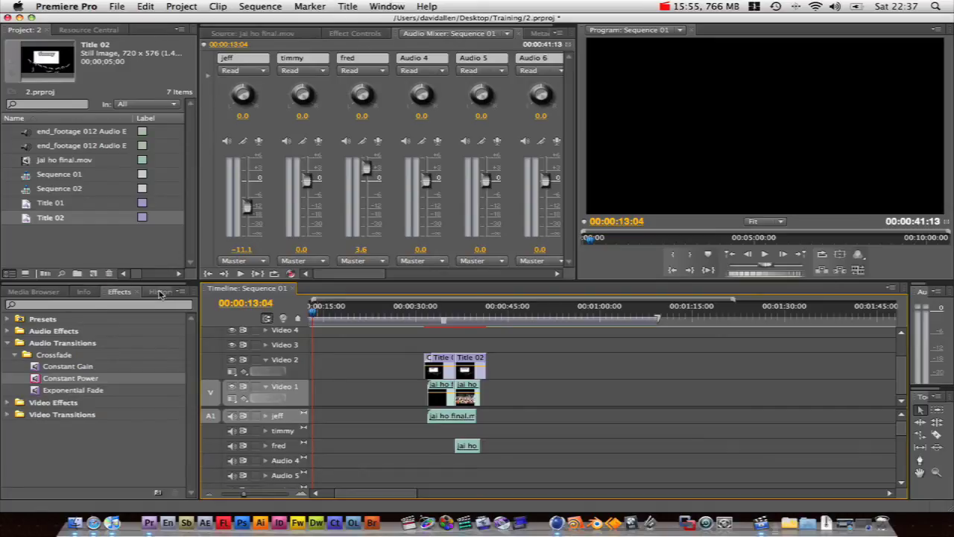
In History, delete the Ripple Delete state and all later edits.
left_click(160, 291)
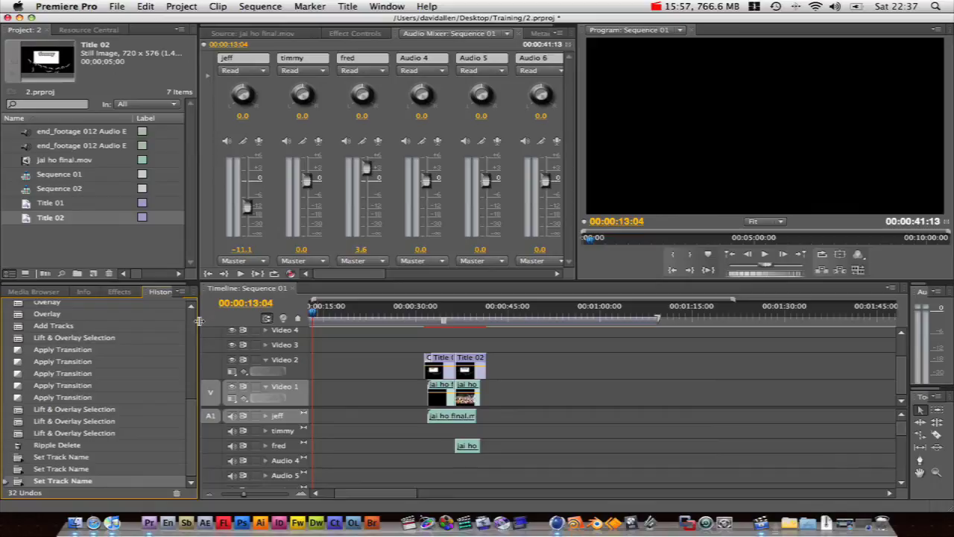
left_click_drag(199, 321, 249, 319)
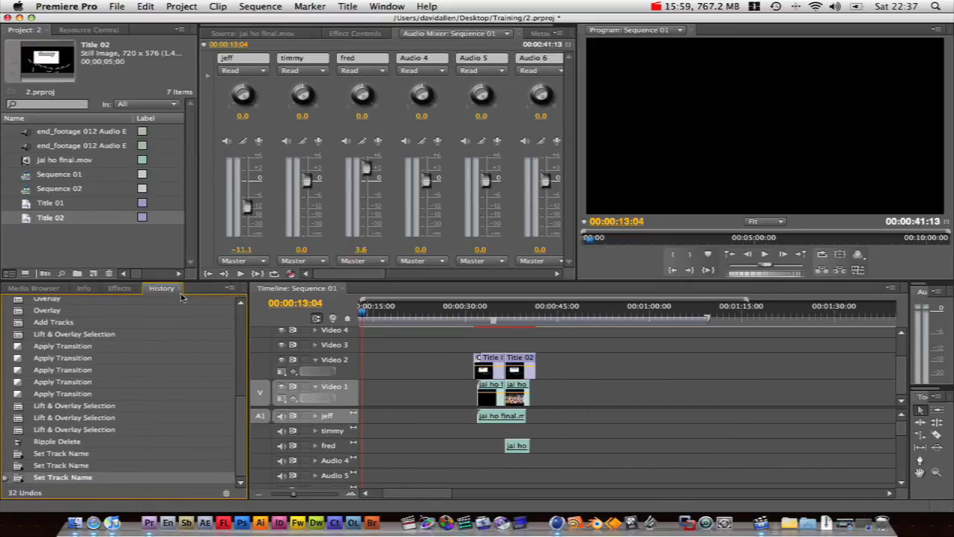
scroll(182, 382, "up", 5)
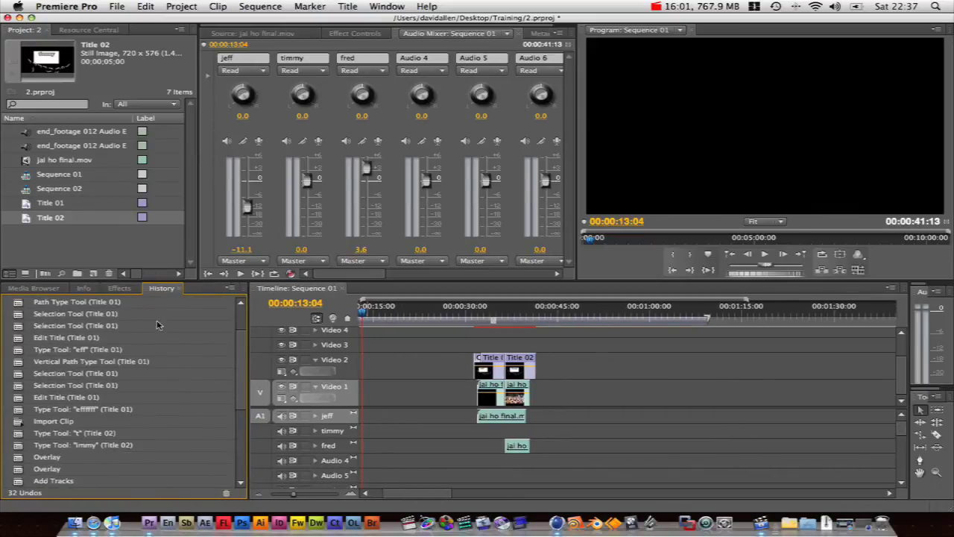
scroll(74, 354, "down", 5)
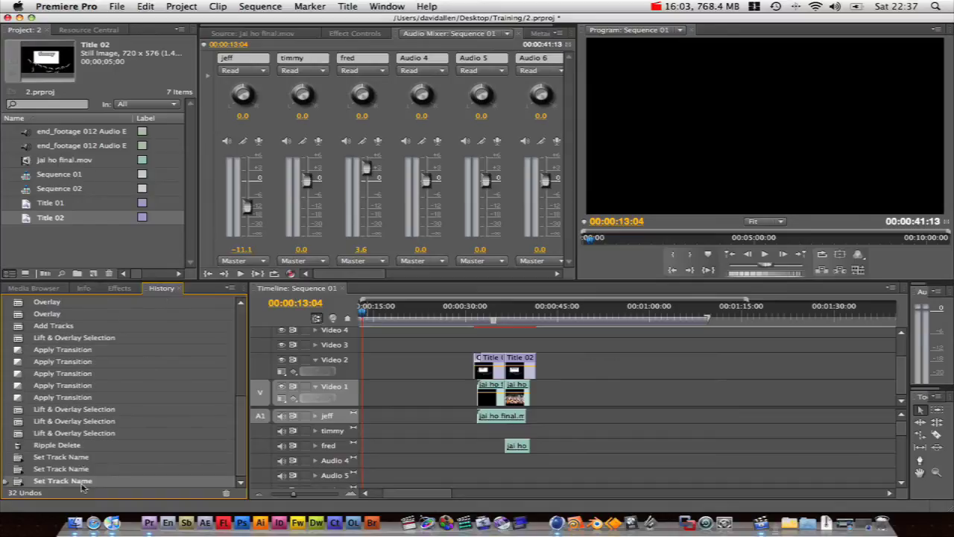
left_click(64, 445)
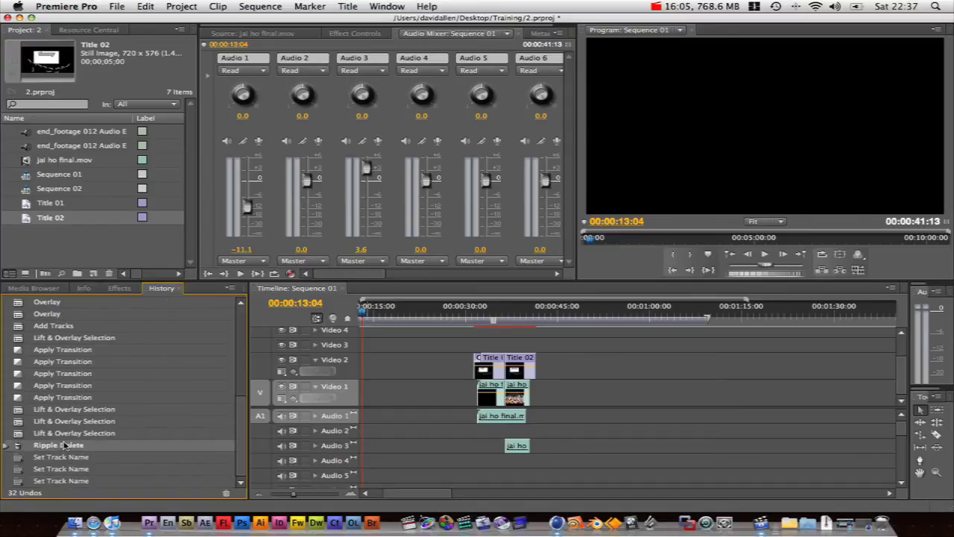
key("BackSpace")
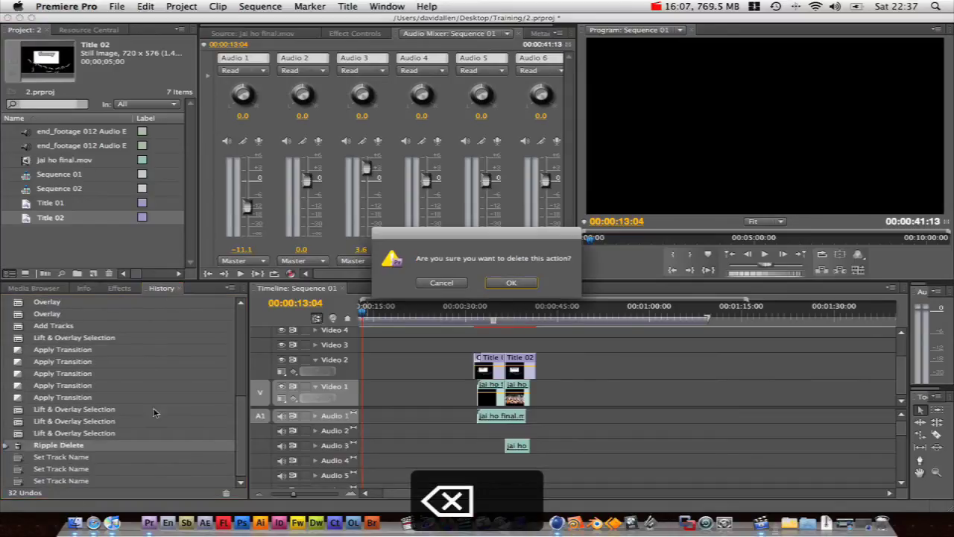
left_click(527, 286)
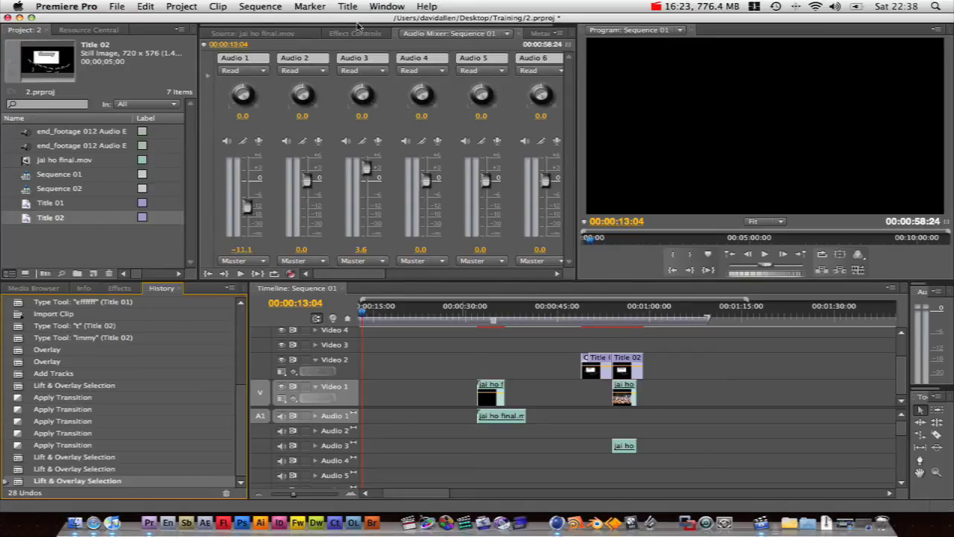
View the Metadata panel for the project items and the extracted audio files.
left_click(535, 33)
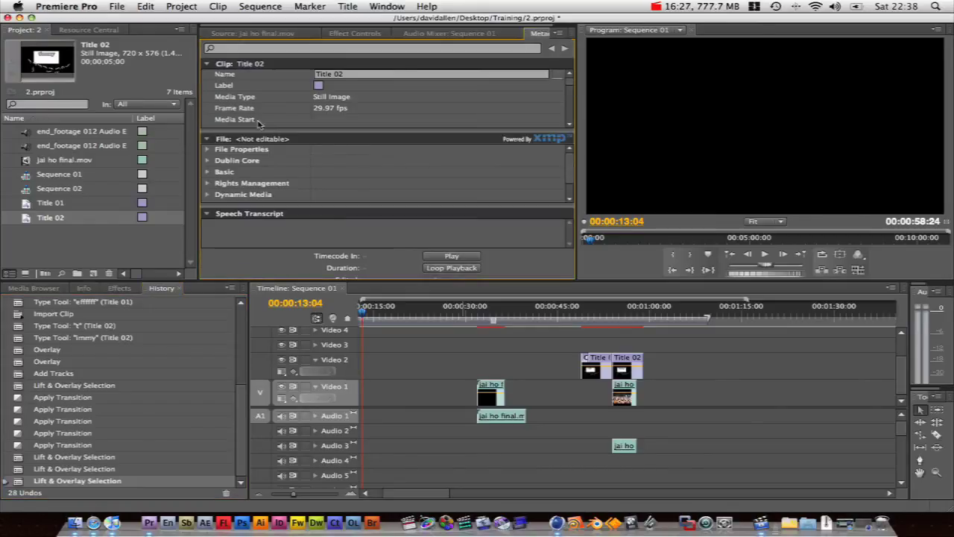
left_click(75, 174)
left_click(75, 145)
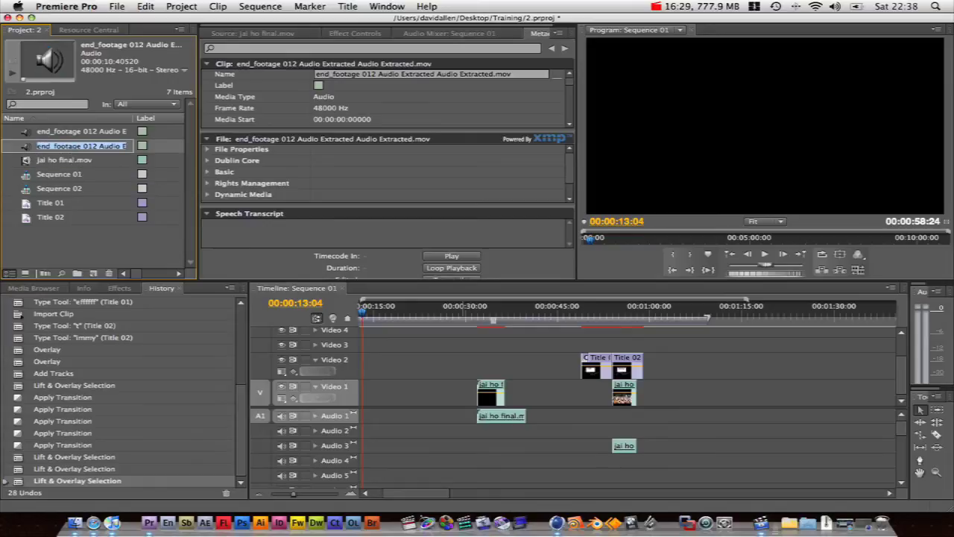
left_click(83, 131)
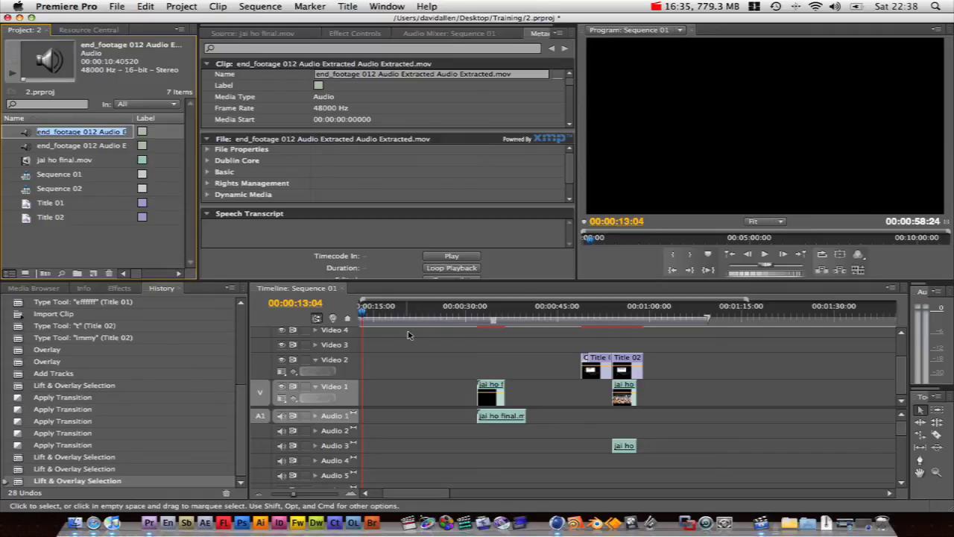
At 00:00:33:13, ripple delete the empty gap in Video 1.
left_click(481, 313)
left_click_drag(481, 313, 487, 313)
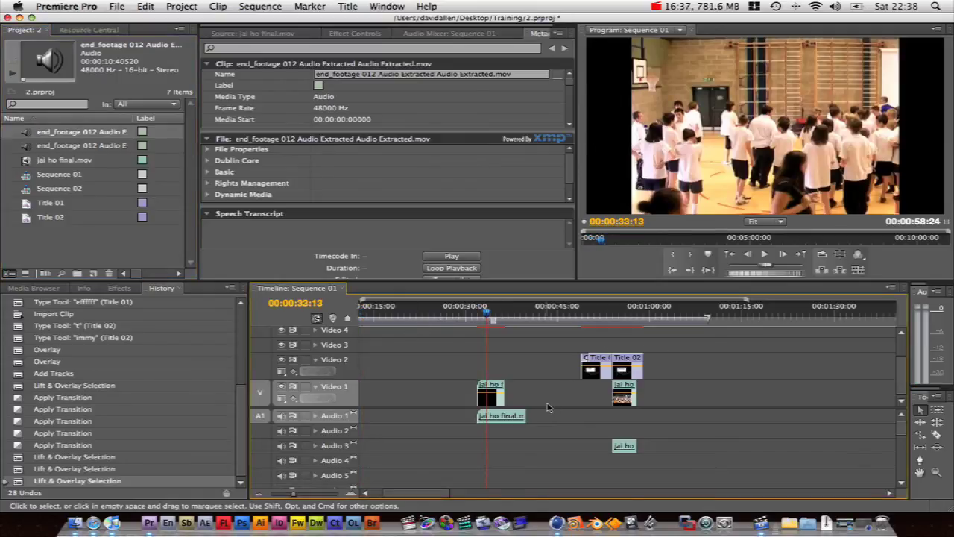
left_click(546, 385)
right_click(548, 386)
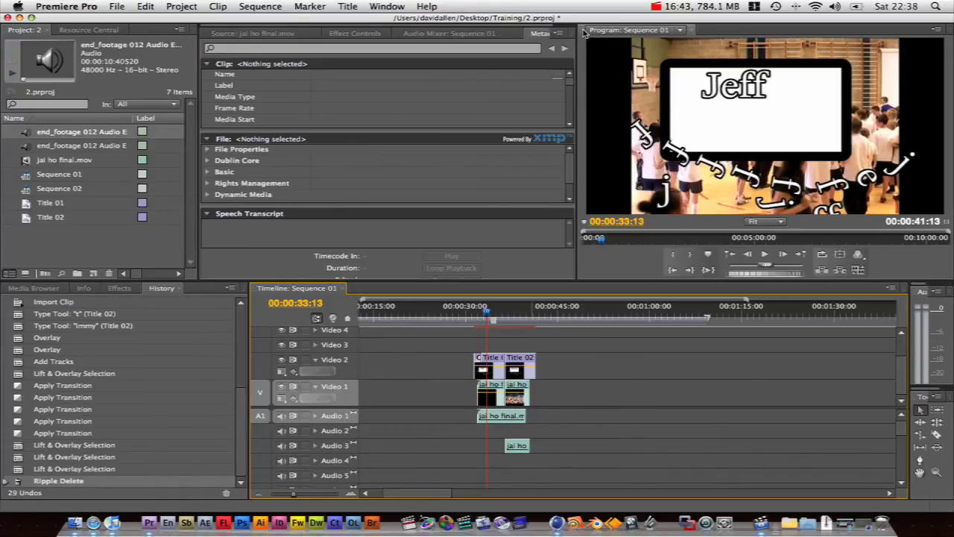
Preview the sequence in a maximized Program monitor, then restore its normal frame size.
left_click(586, 31)
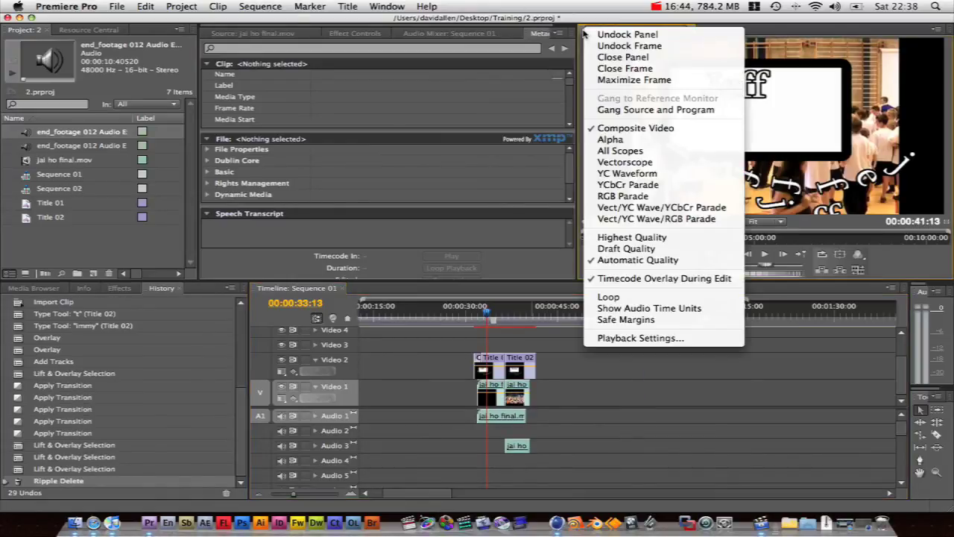
left_click(670, 80)
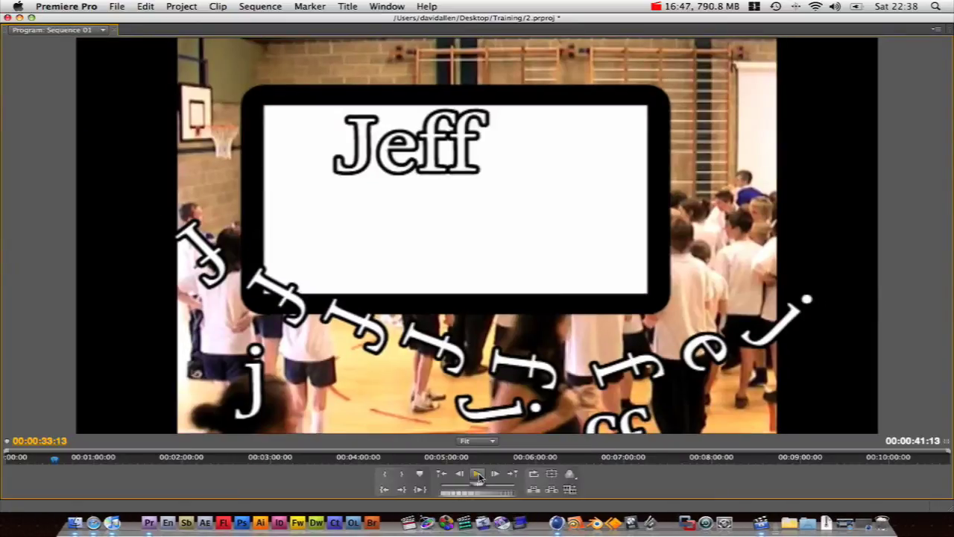
left_click(478, 477)
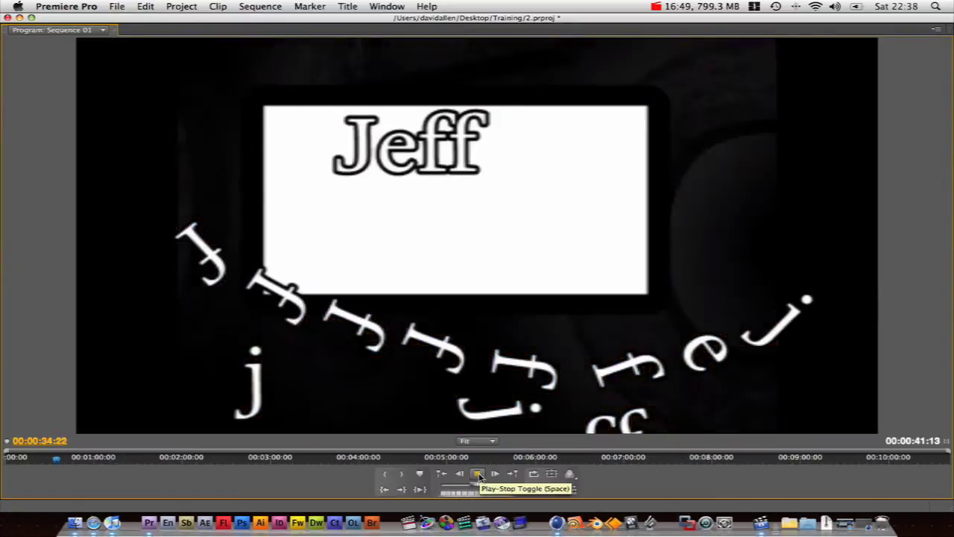
left_click(479, 476)
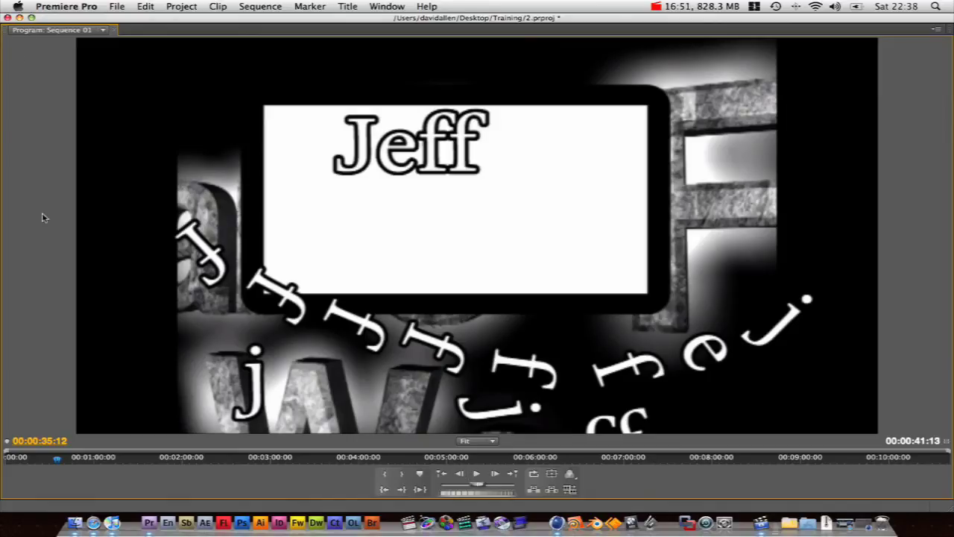
right_click(7, 33)
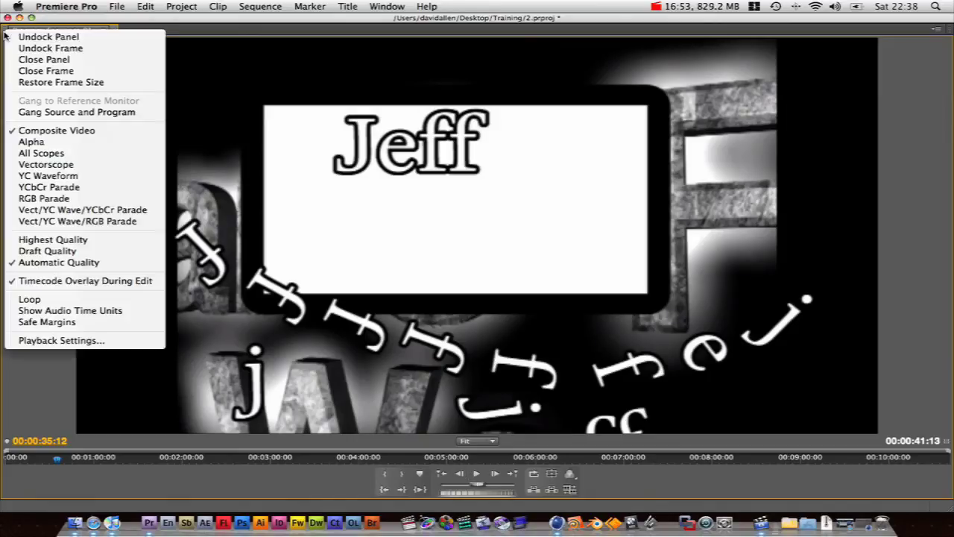
left_click(44, 84)
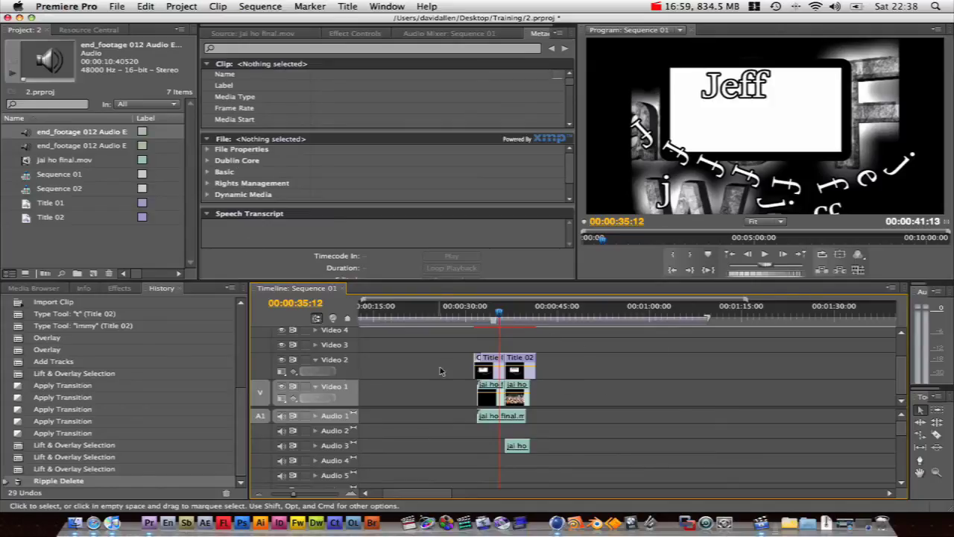
Unlink the jai ho final.mov clip's audio and drag it later on Audio 3.
left_click(938, 437)
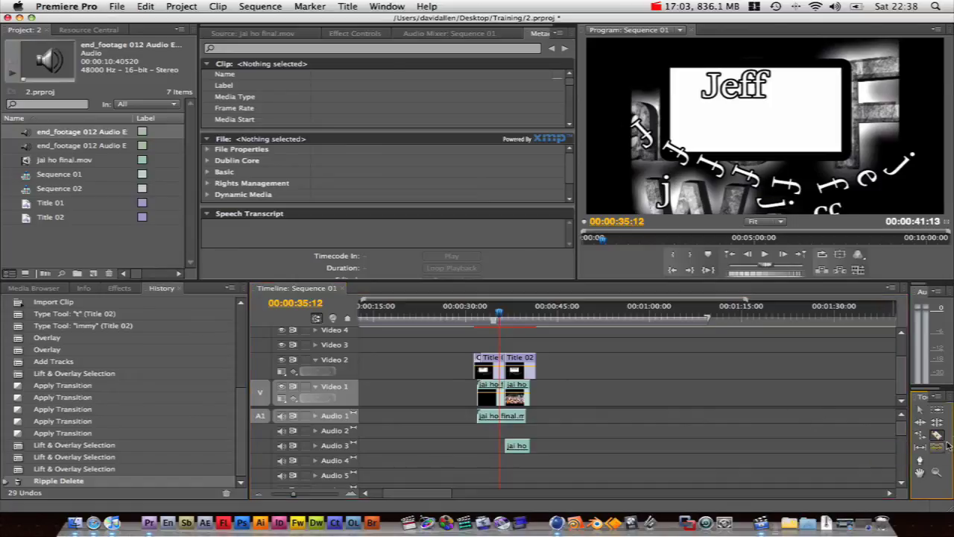
left_click(920, 409)
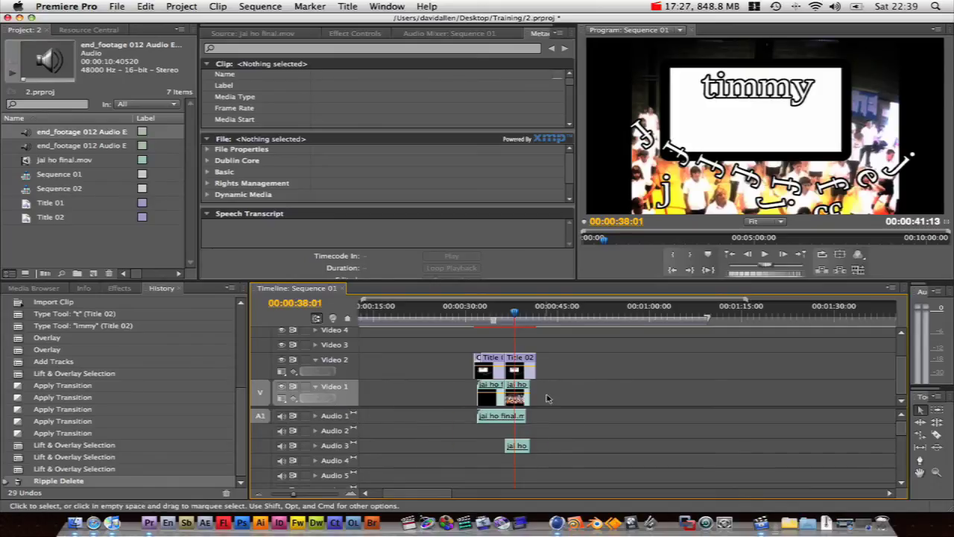
left_click(505, 420)
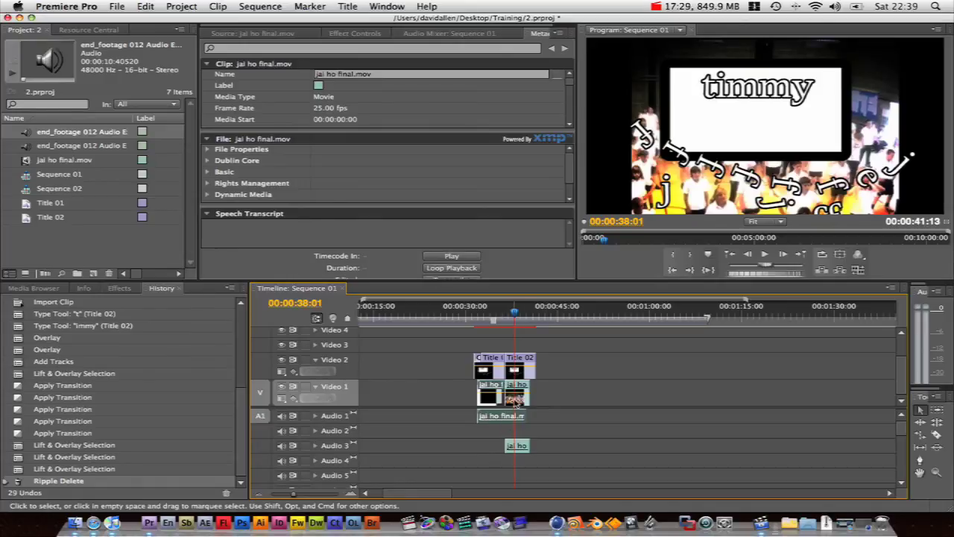
left_click(517, 401)
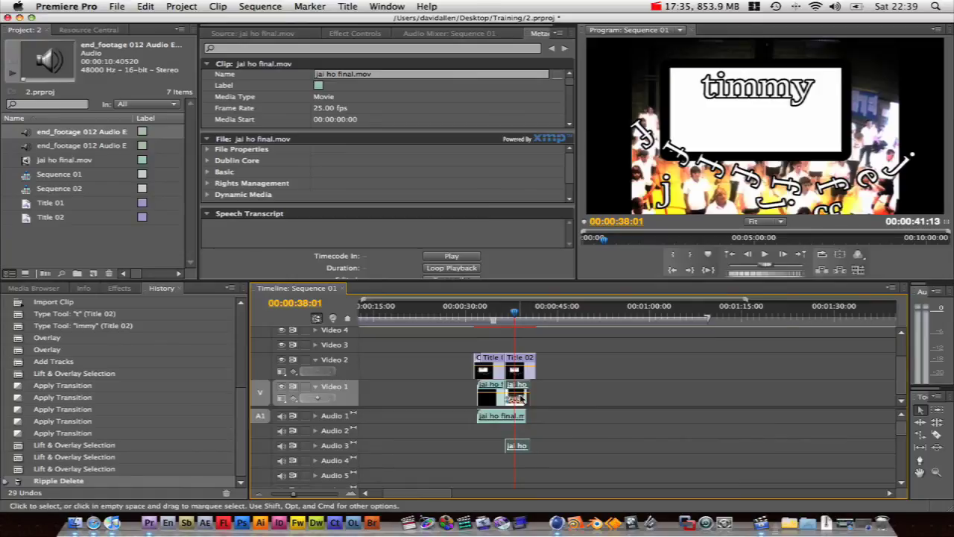
right_click(522, 395)
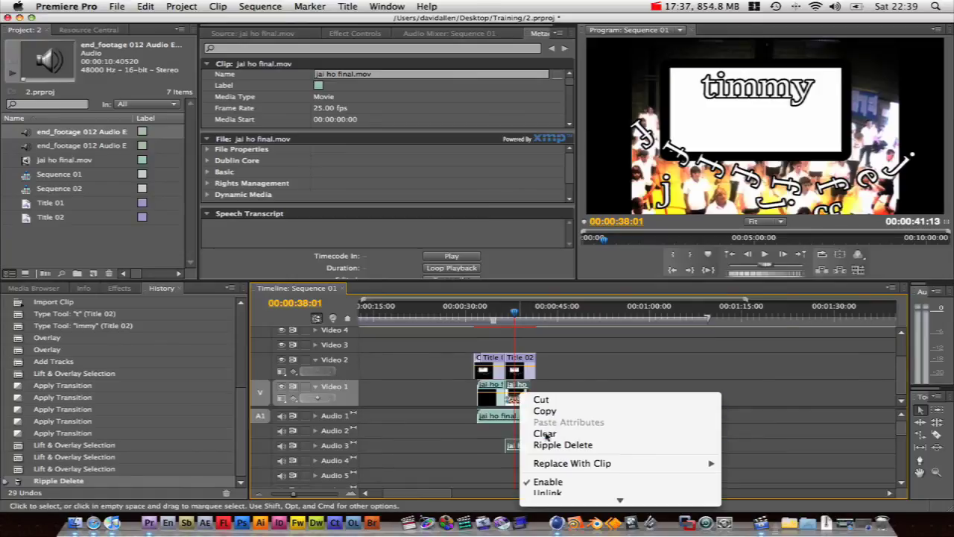
left_click(548, 492)
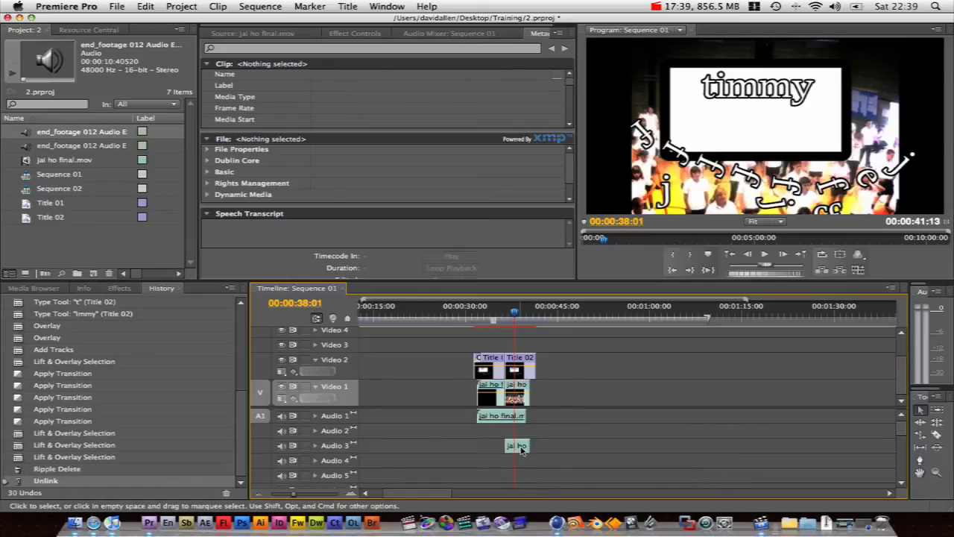
left_click_drag(521, 450, 581, 450)
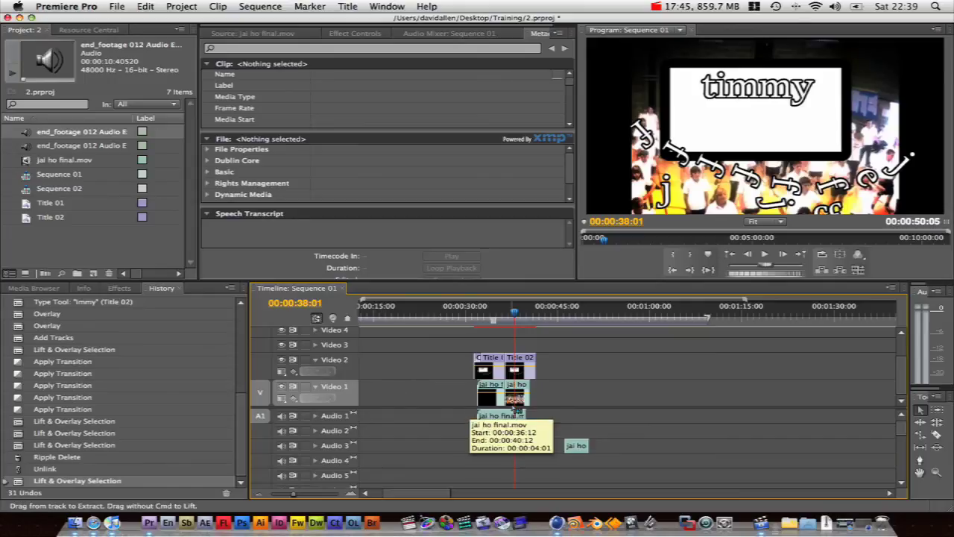
Cut at the playhead and shift the short jai ho video piece slightly earlier on Video 1.
key("super+k")
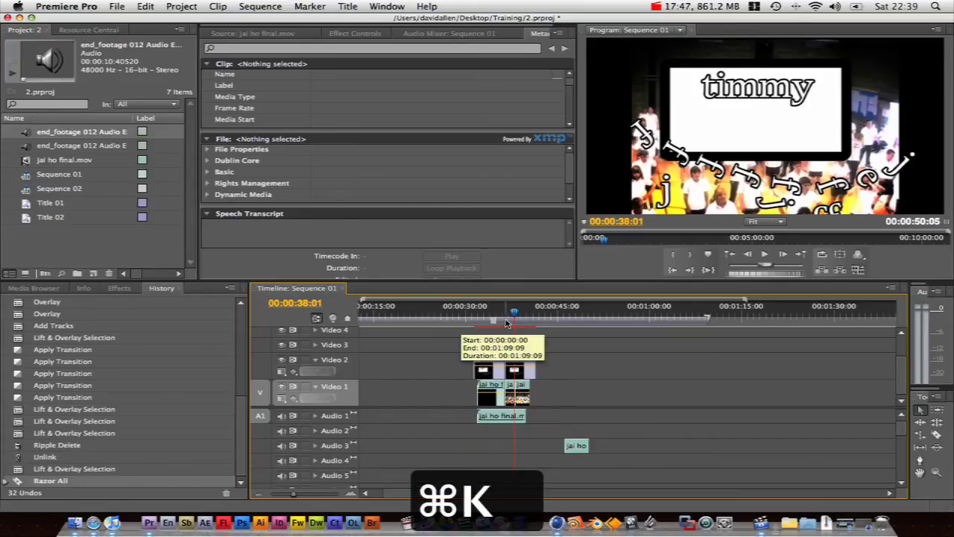
left_click_drag(514, 311, 519, 312)
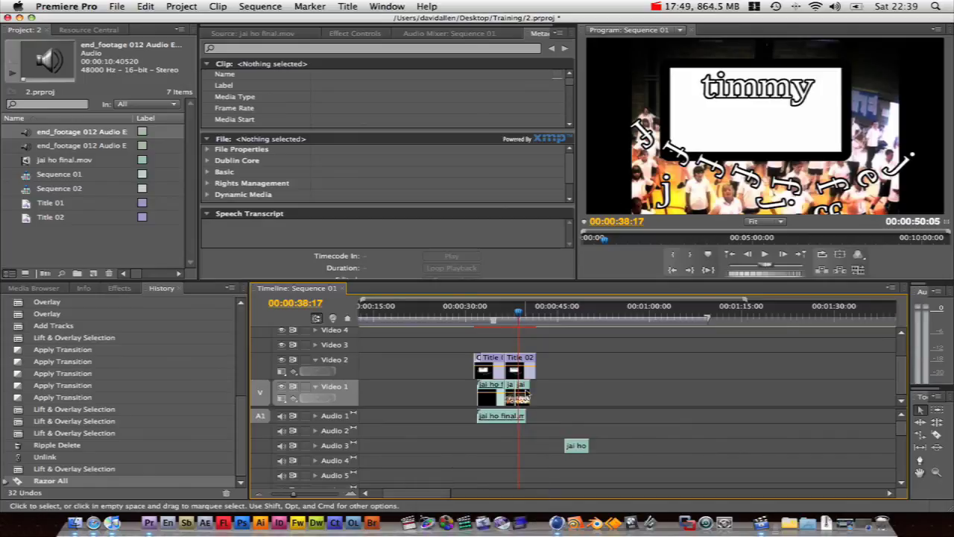
left_click_drag(523, 396, 585, 395)
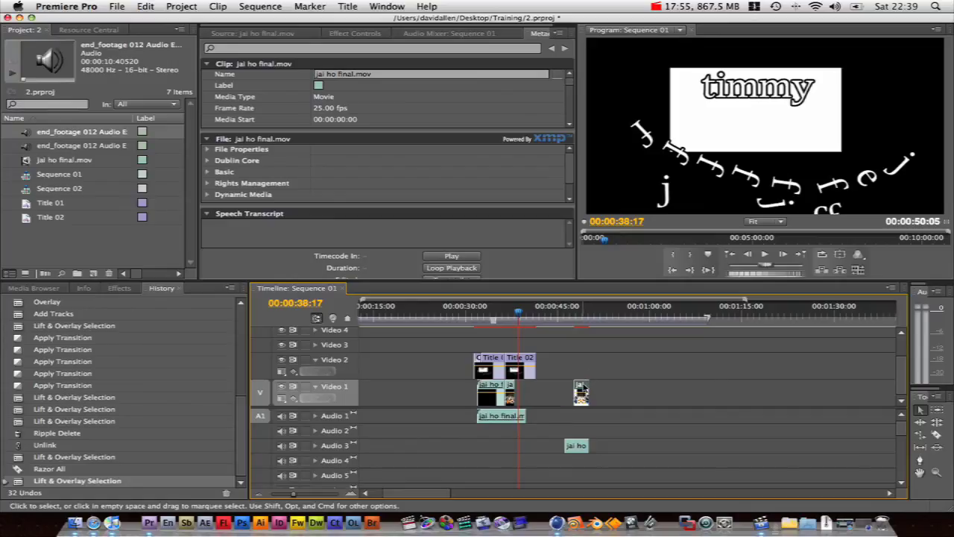
left_click_drag(581, 392, 565, 392)
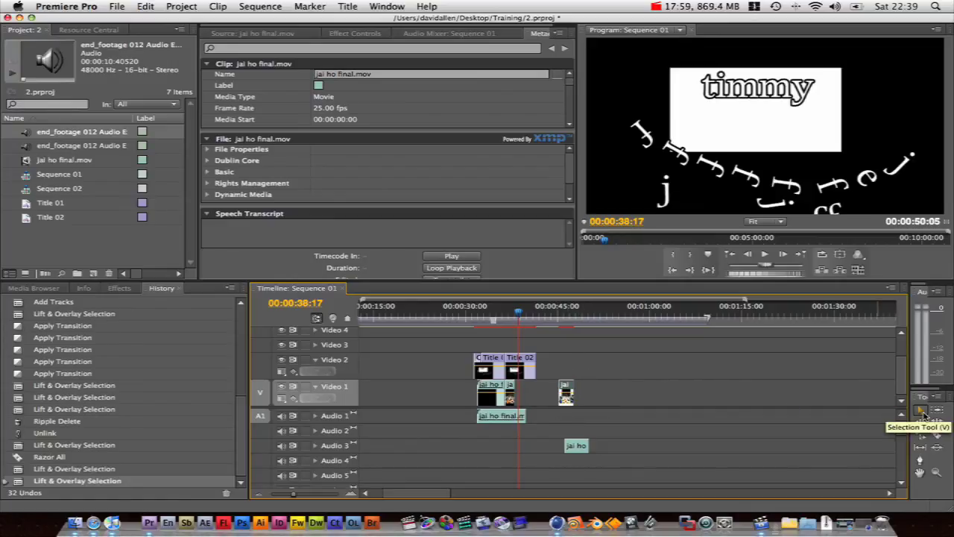
left_click_drag(555, 311, 484, 329)
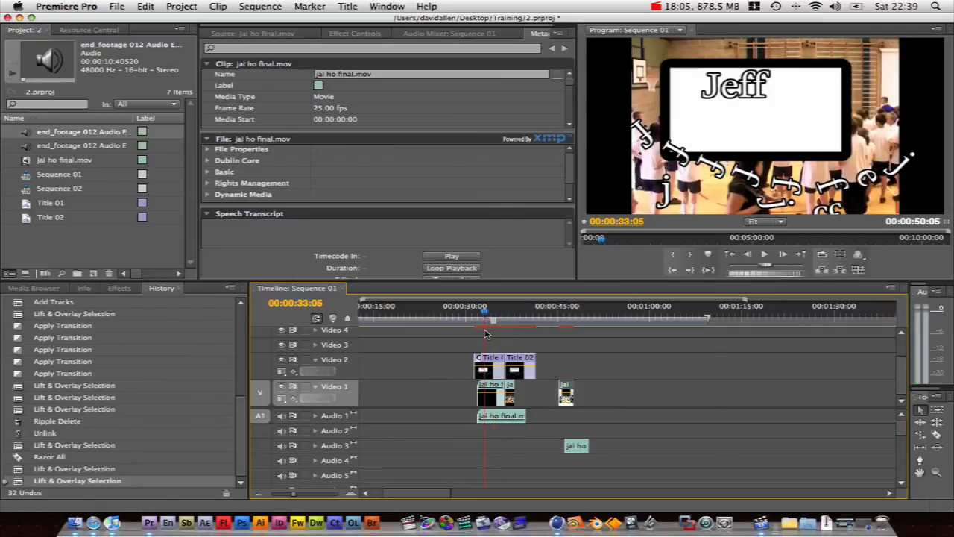
Target Video 2 and 3, then toggle Video 2 output off and on twice to compare.
left_click(334, 361)
left_click(336, 345)
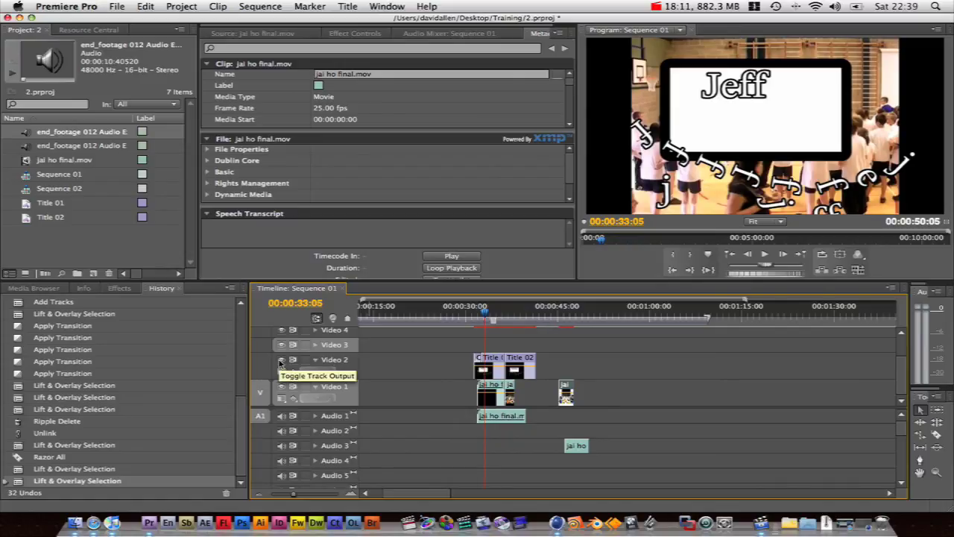
left_click(281, 361)
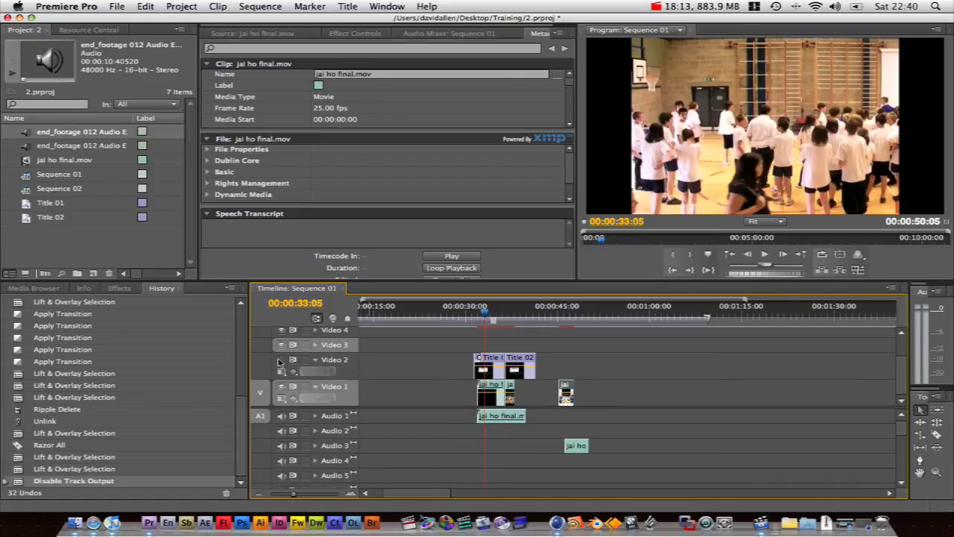
left_click(281, 361)
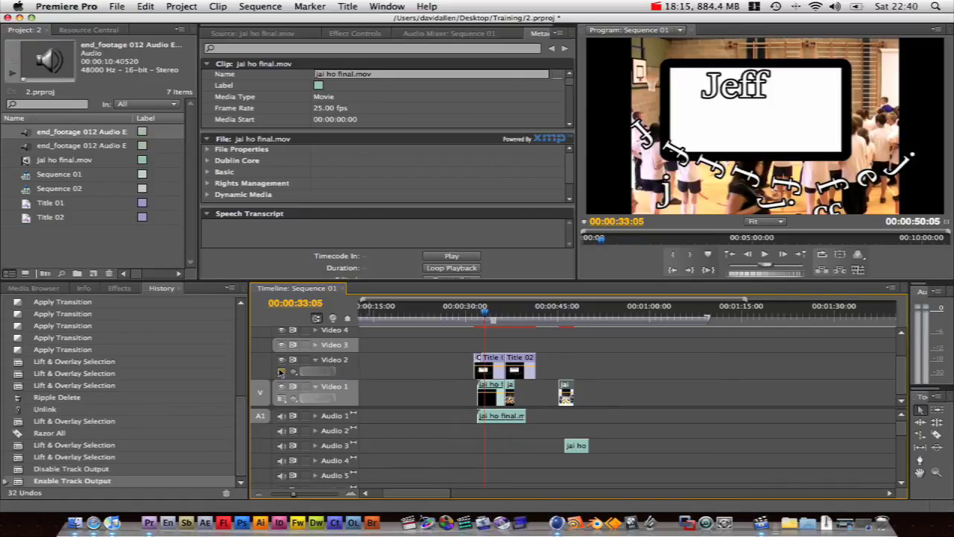
left_click(281, 361)
left_click(281, 361)
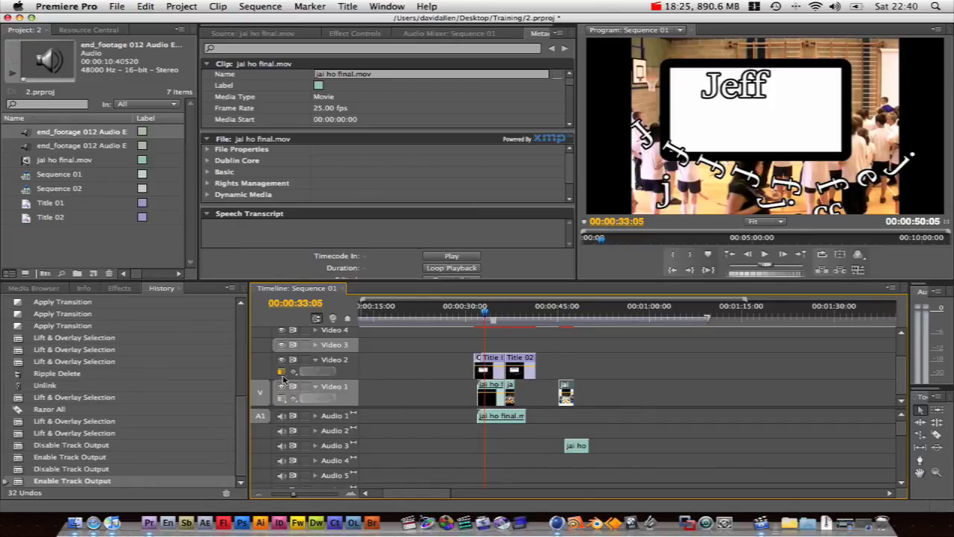
Switch Video 2 to Show Name Only, then Show Frames, and zoom in to scrub Title 01.
left_click(281, 372)
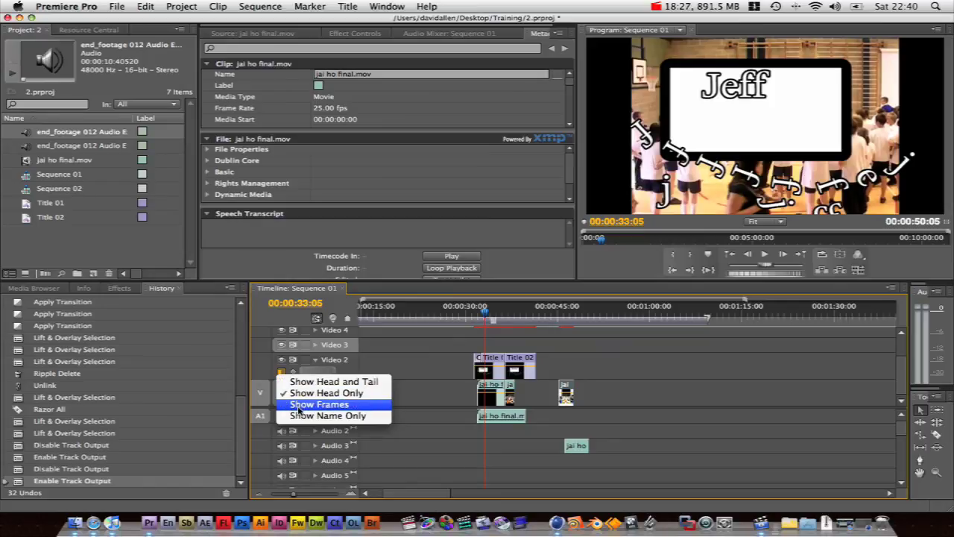
left_click(301, 416)
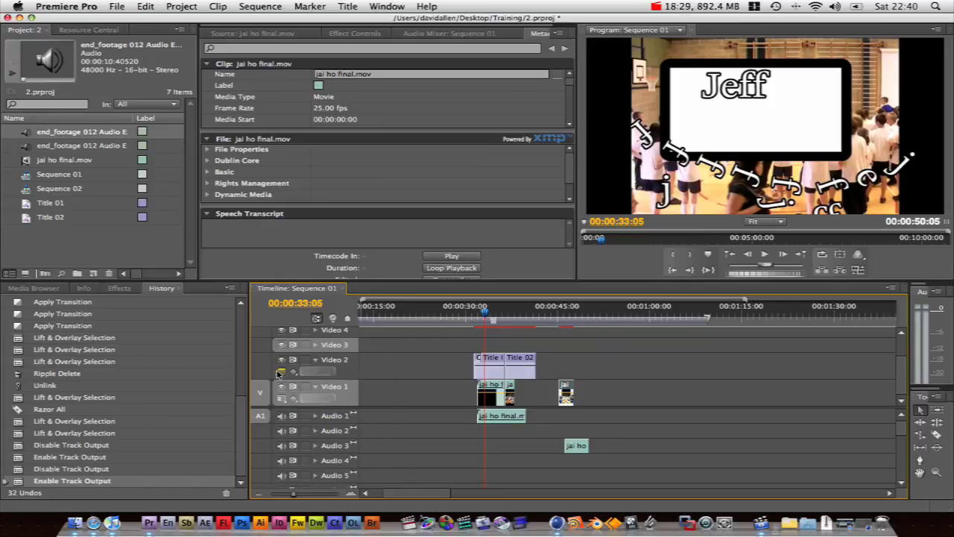
left_click(280, 372)
left_click(312, 404)
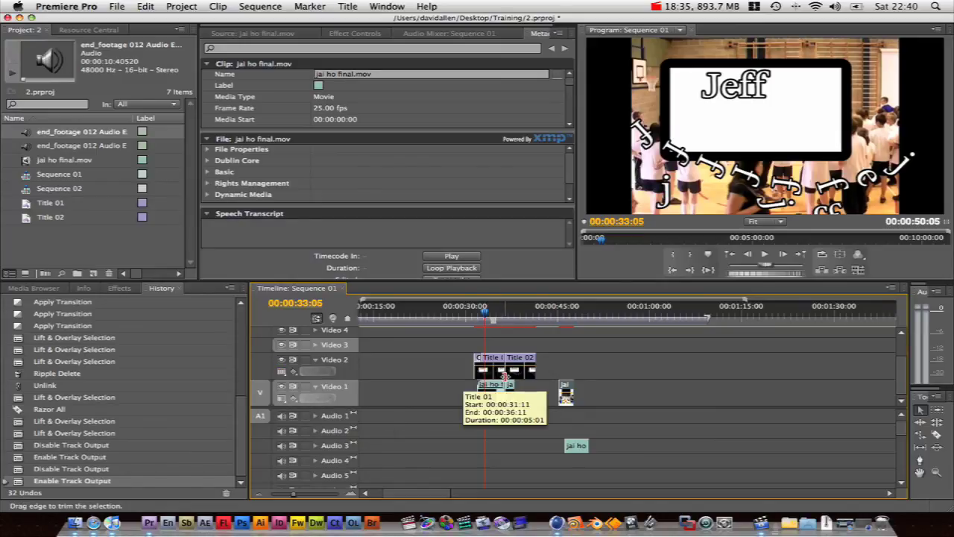
key("equal")
key("equal")
key("equal")
key("equal")
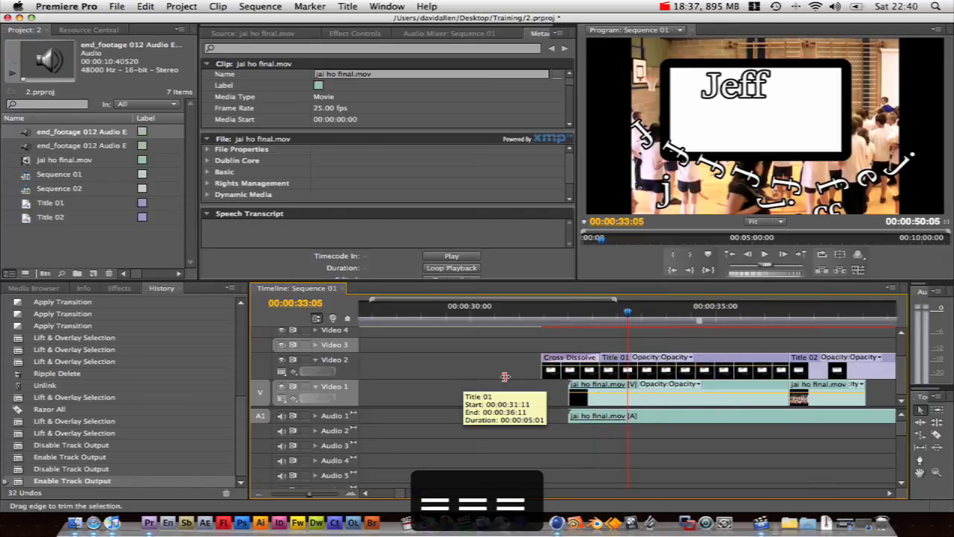
key("equal")
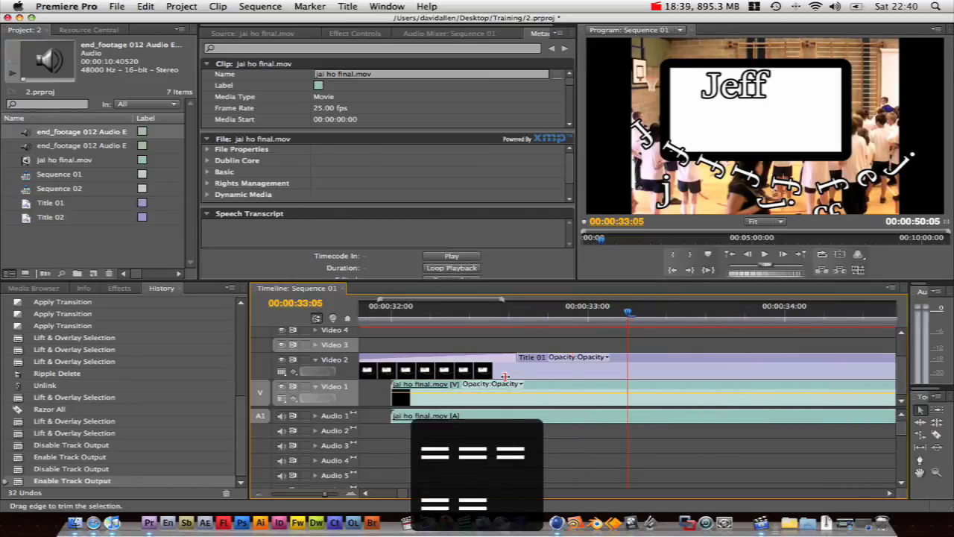
left_click_drag(686, 311, 580, 313)
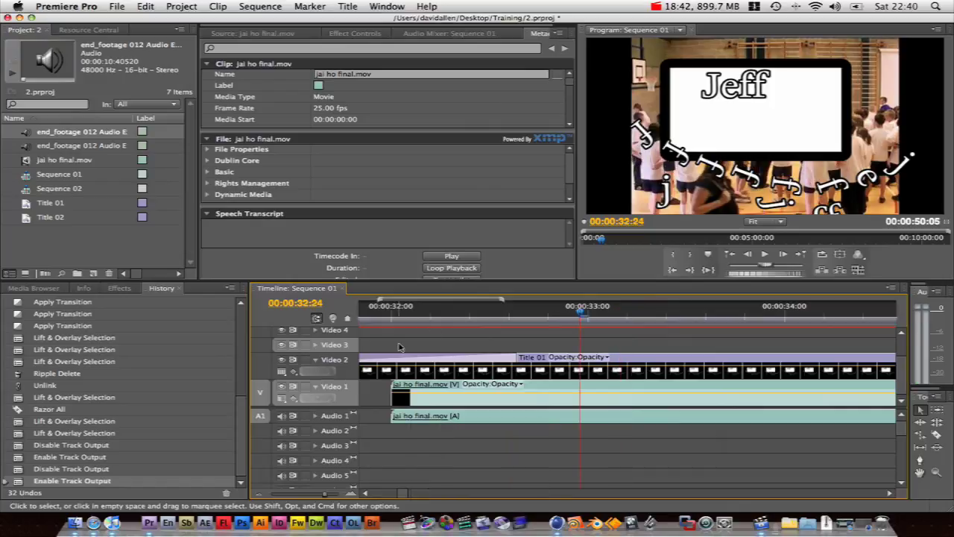
Set Video 2 to Show Head Only, then zoom out and play from 32:24.
left_click(284, 372)
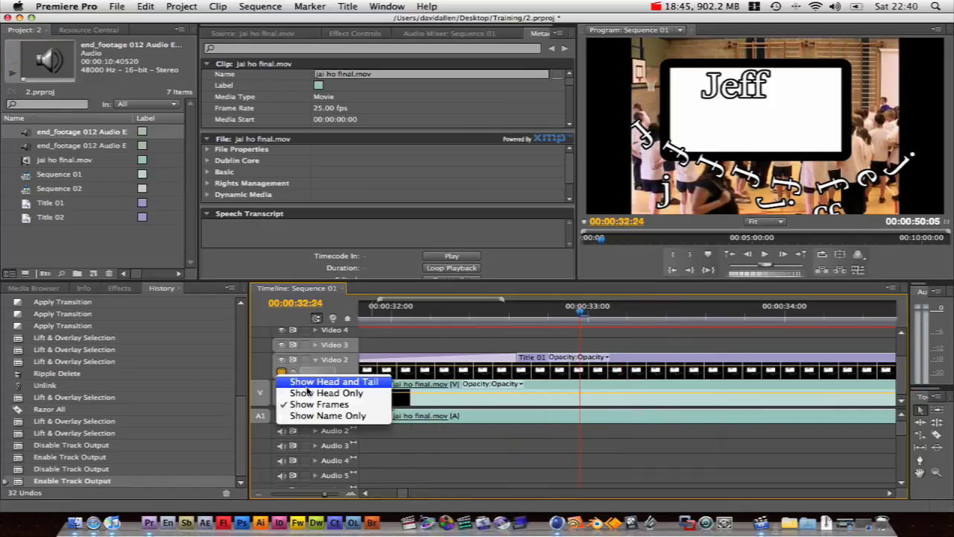
left_click(309, 393)
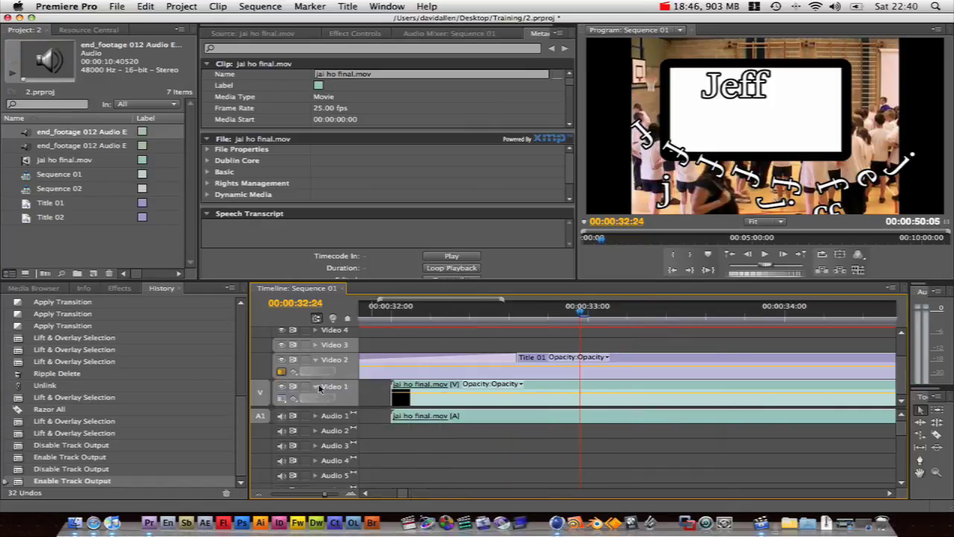
left_click(521, 314)
left_click(581, 314)
left_click(281, 397)
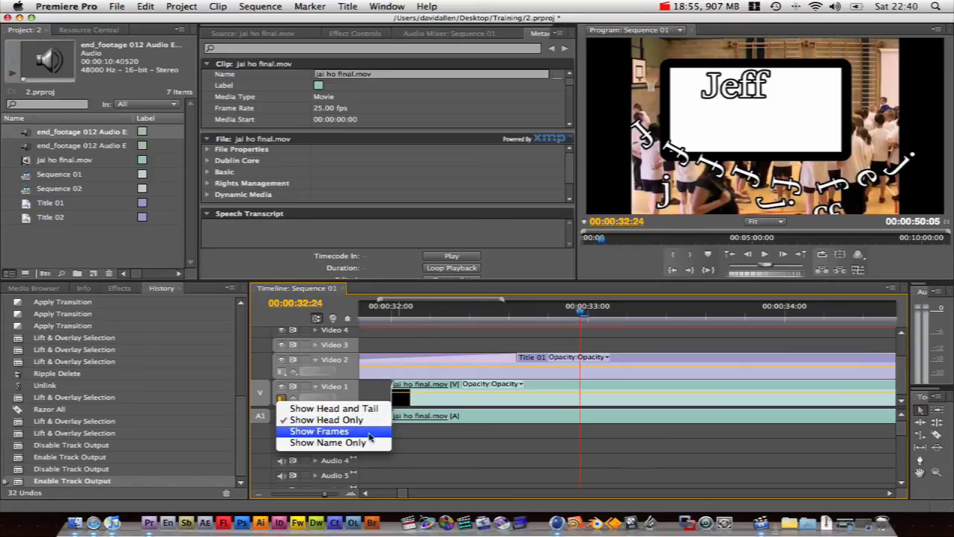
left_click(566, 313)
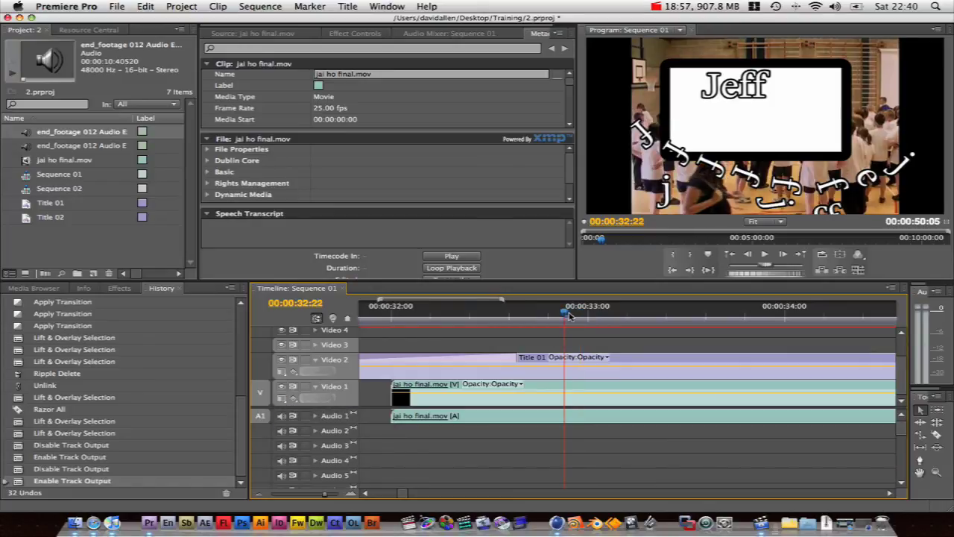
key("minus")
key("minus")
key("minus")
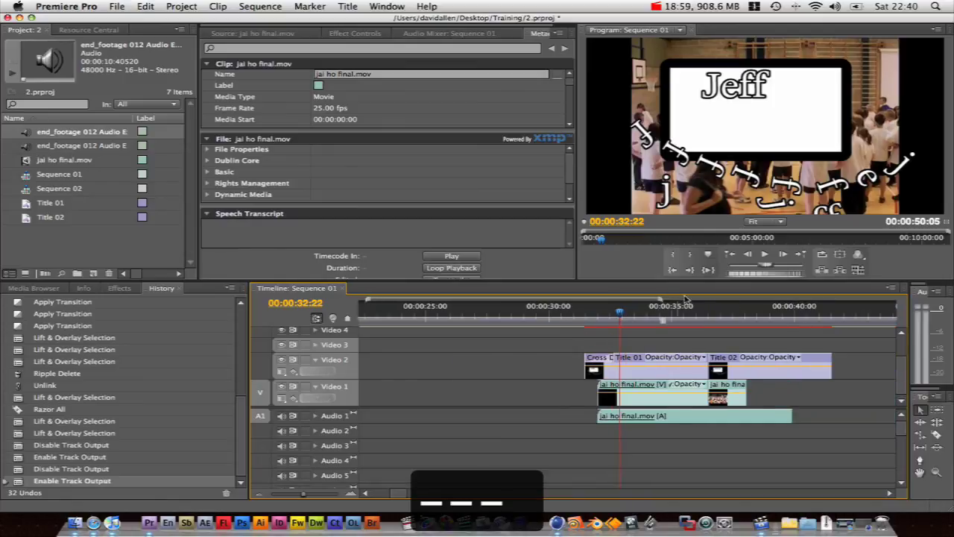
key("space")
key("space")
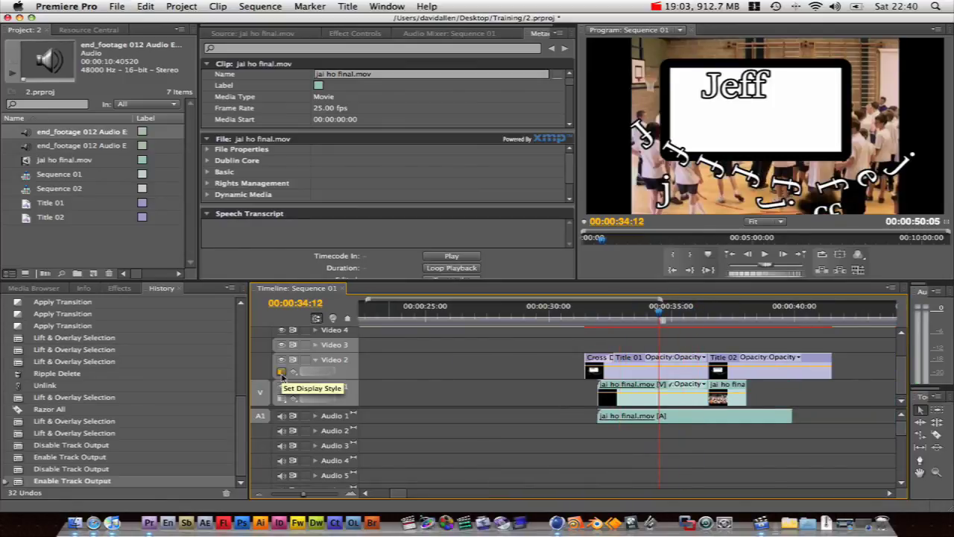
Play forward, stop on Title 01 and open its keyframed property list.
left_click(283, 399)
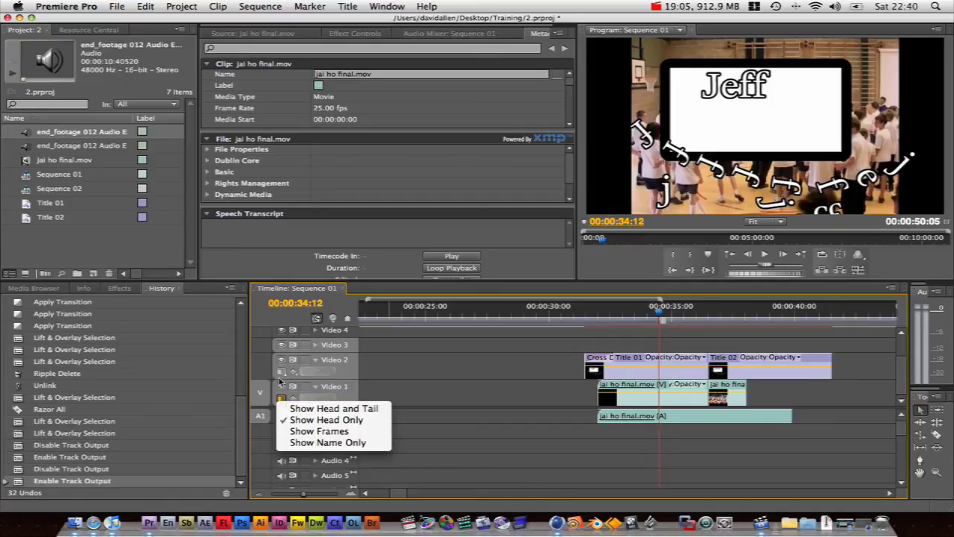
left_click(458, 381)
key("space")
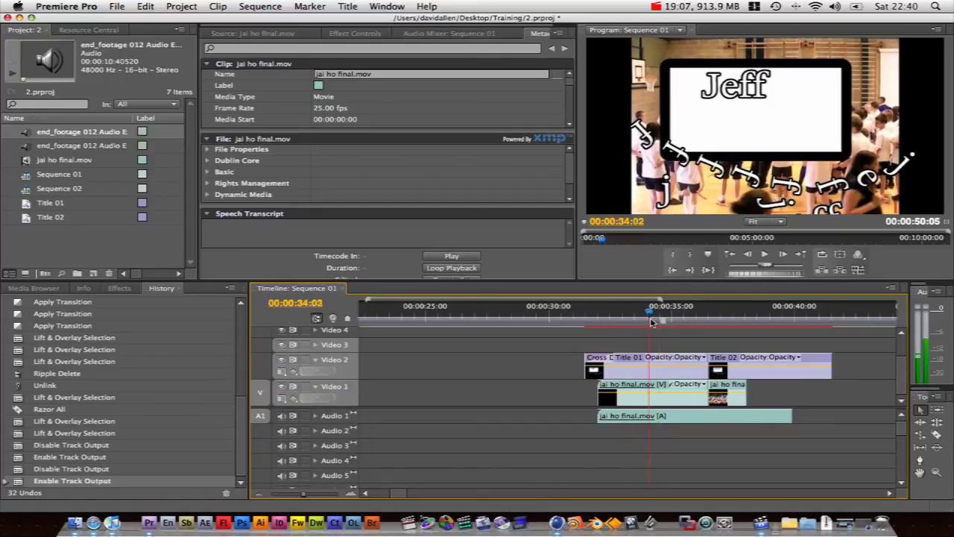
left_click(662, 313)
left_click(646, 357)
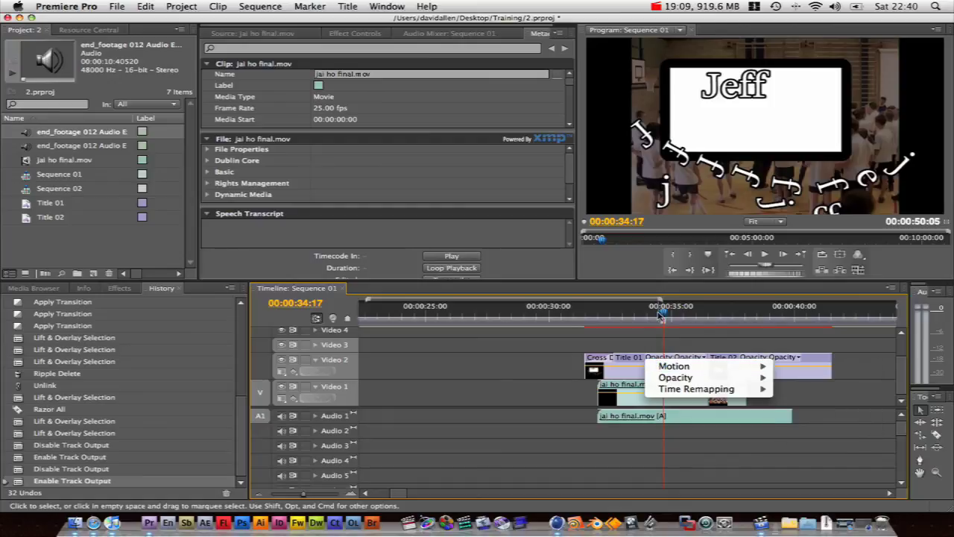
left_click(630, 345)
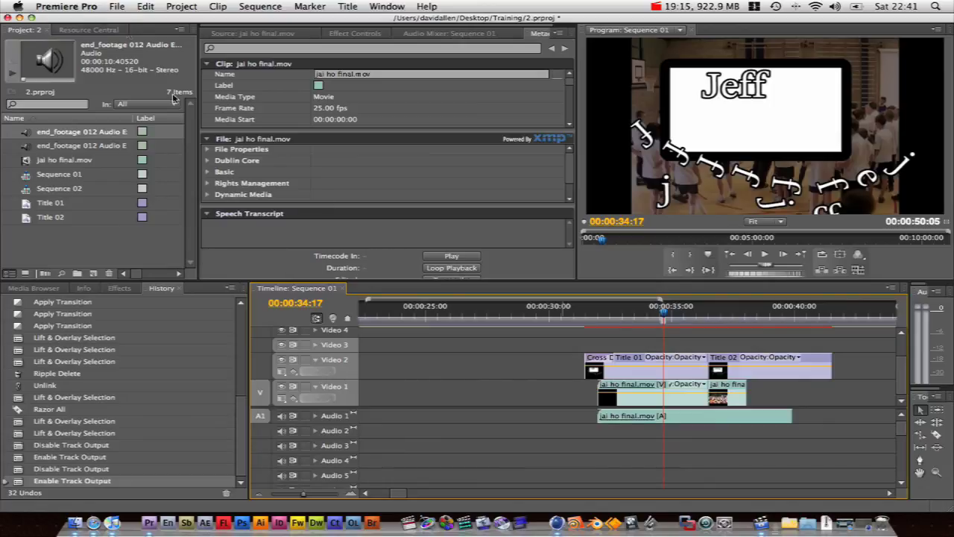
left_click(687, 7)
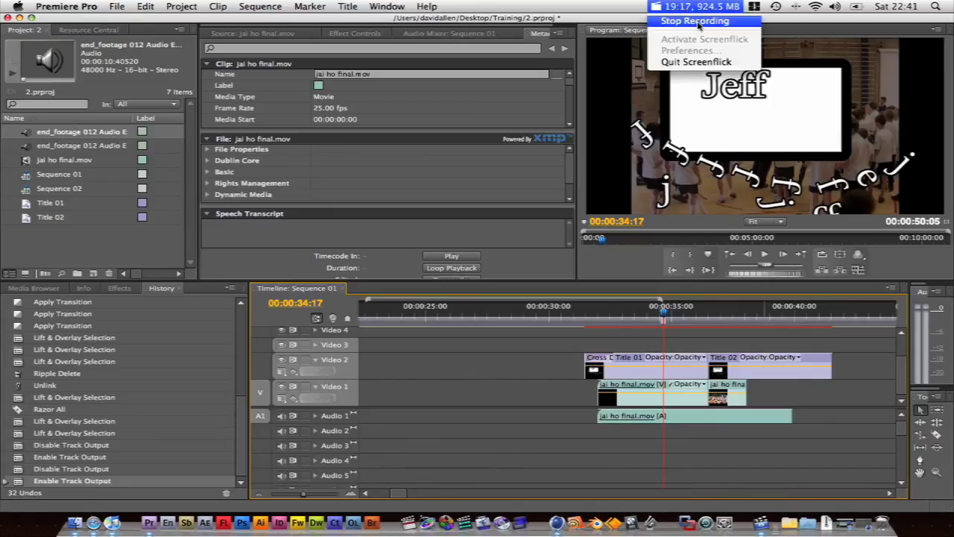